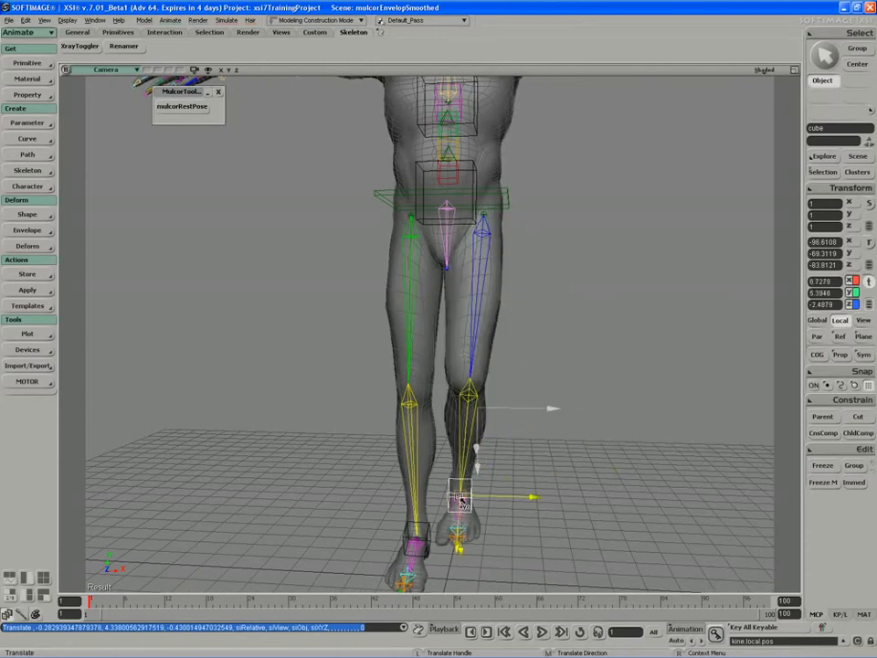
Try translating the left foot's control cube while checking the leg's bend from the front and side.
key("s")
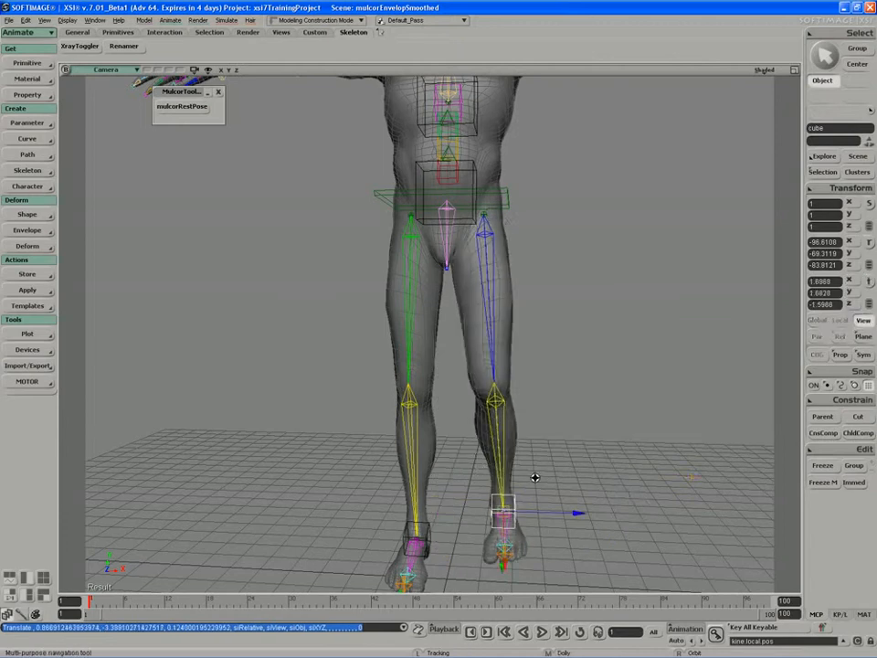
right_click_drag(534, 477, 364, 478)
left_click_drag(370, 490, 401, 513)
key("s")
right_click_drag(416, 509, 246, 503)
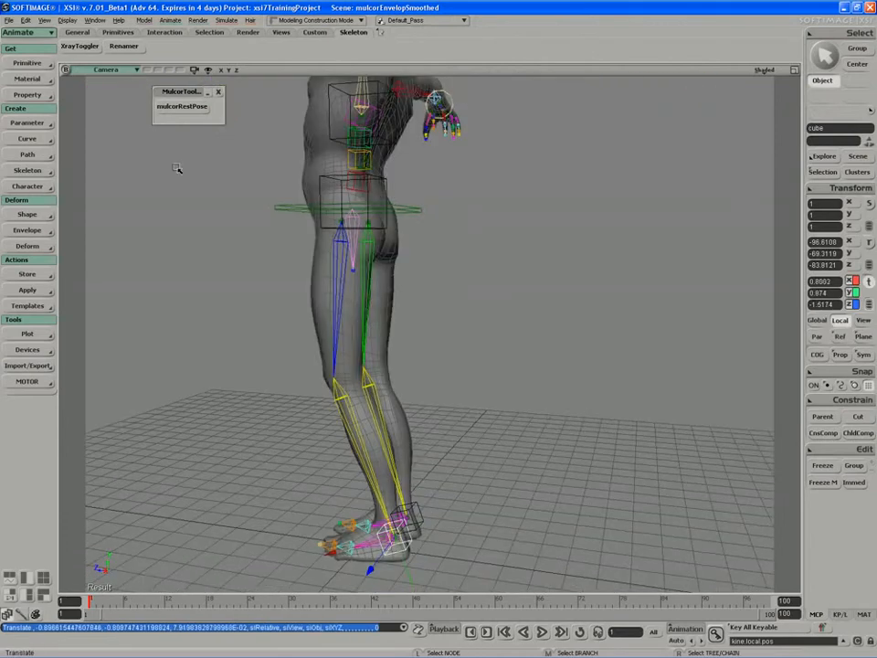
key("s")
right_click_drag(343, 261, 258, 264)
left_click_drag(259, 264, 323, 241)
Undo the translations of the left foot's control cube and bring the whole figure back into front view.
key("ctrl+z")
key("ctrl+z")
key("ctrl+z")
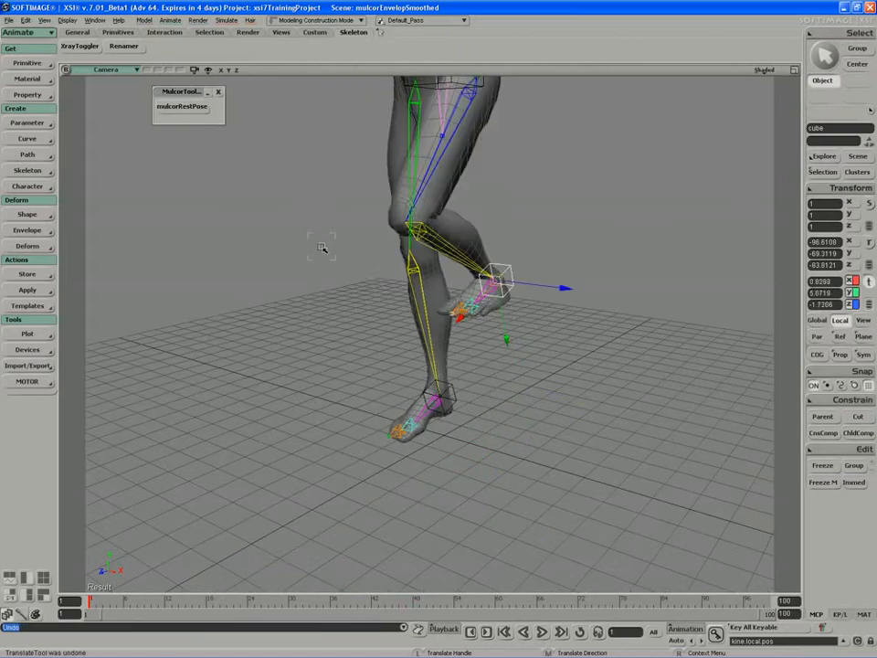
key("s")
right_click_drag(323, 255, 350, 260)
left_click_drag(351, 260, 365, 301)
middle_click_drag(365, 302, 382, 289)
key("space")
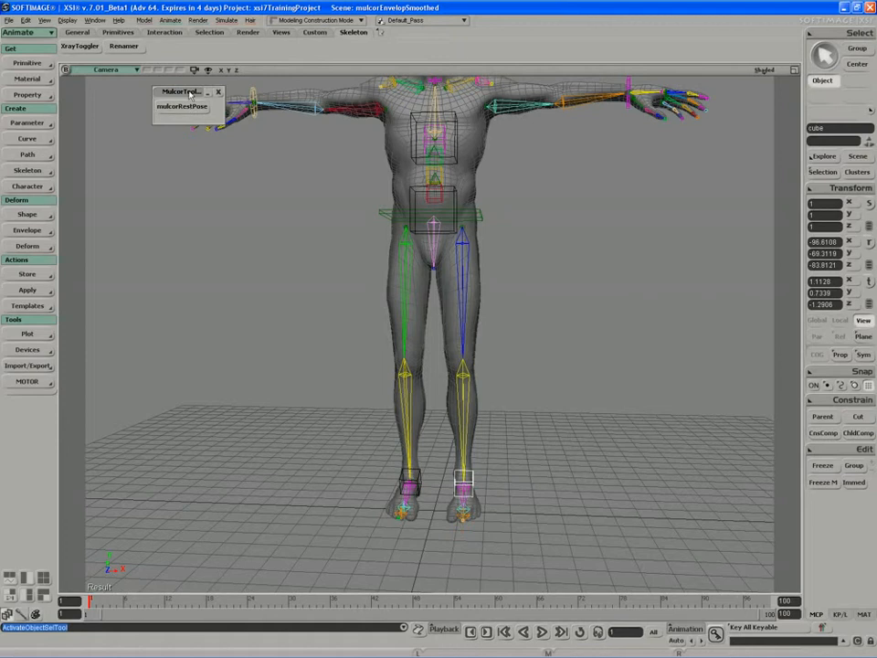
Shift the floating mulcorRestPose toolbar out of the way and examine both leg chains and foot control cubes in their rest position.
left_click_drag(189, 94, 164, 92)
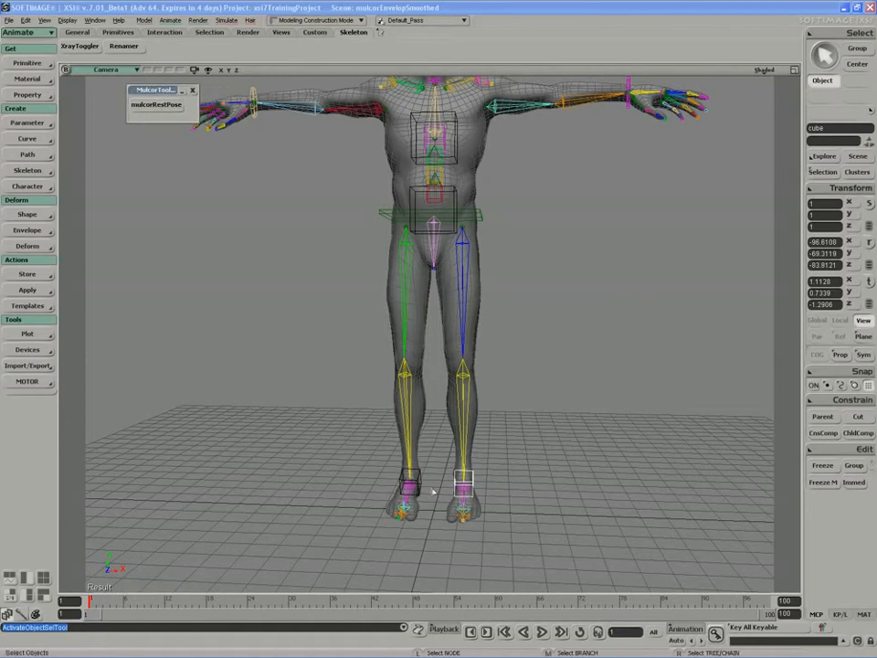
key("s")
left_click_drag(388, 456, 378, 435)
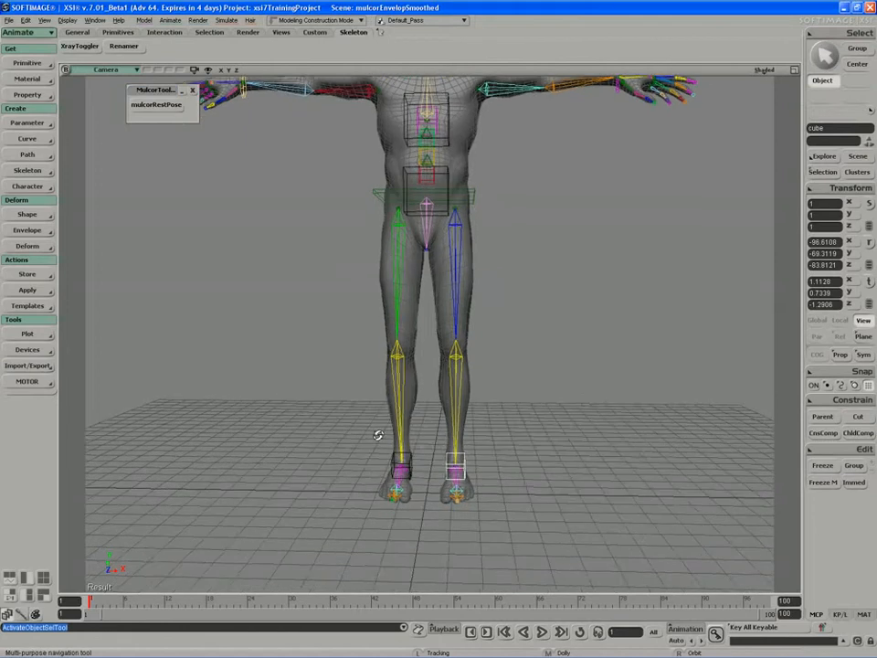
right_click_drag(378, 435, 391, 424)
key("s")
left_click_drag(438, 470, 442, 488)
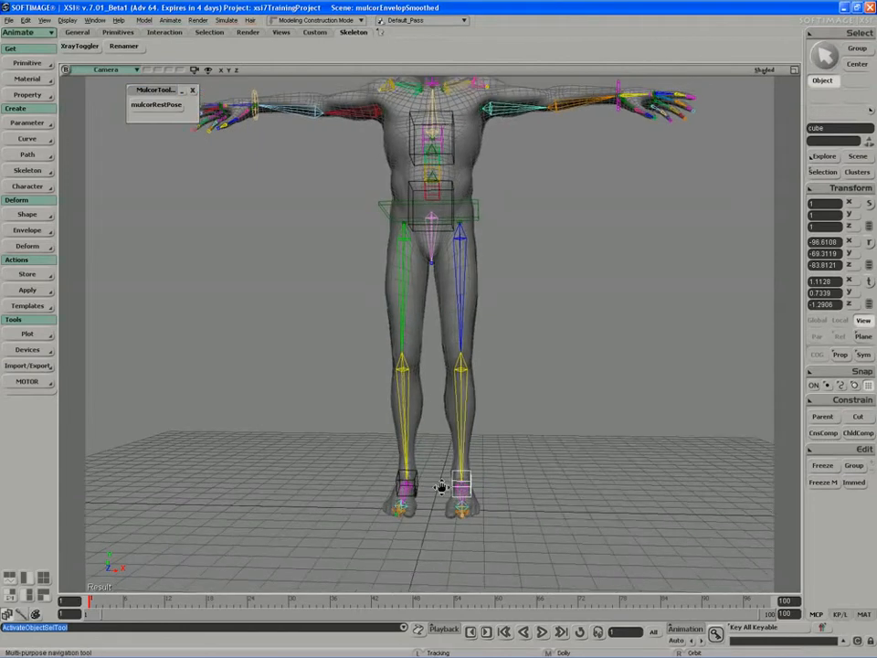
right_click_drag(442, 488, 440, 486)
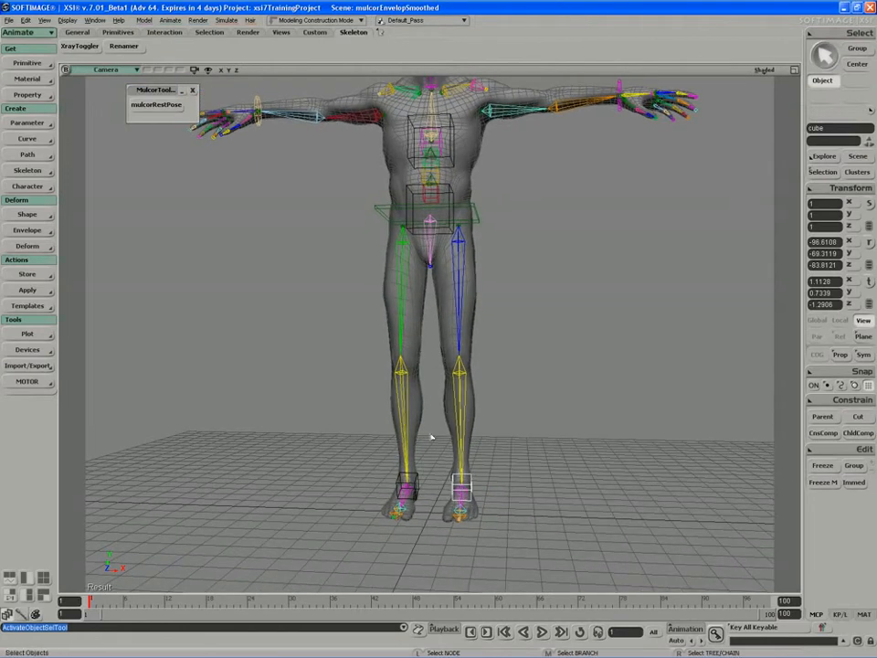
key("s")
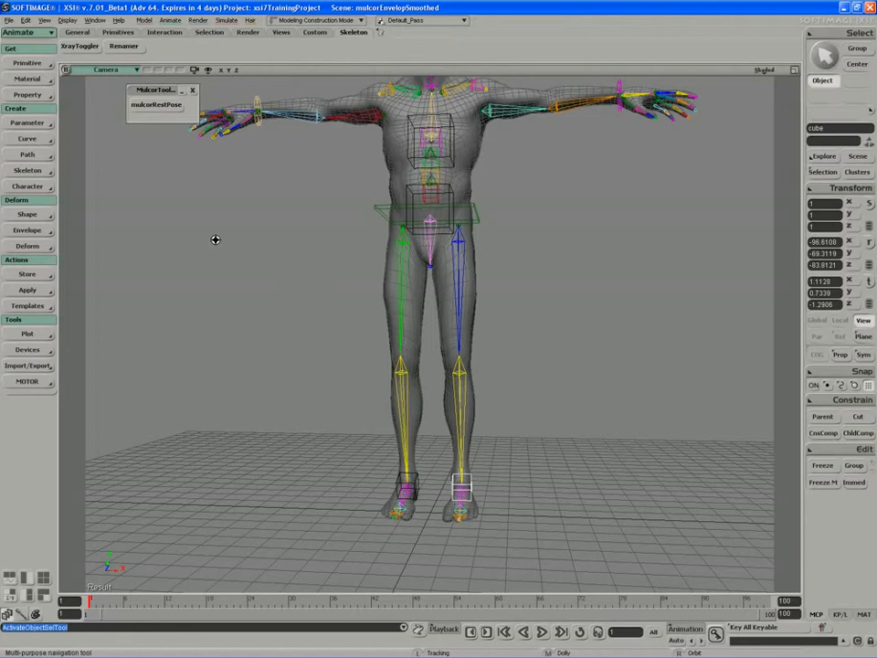
left_click_drag(217, 238, 223, 264)
right_click_drag(224, 263, 274, 264)
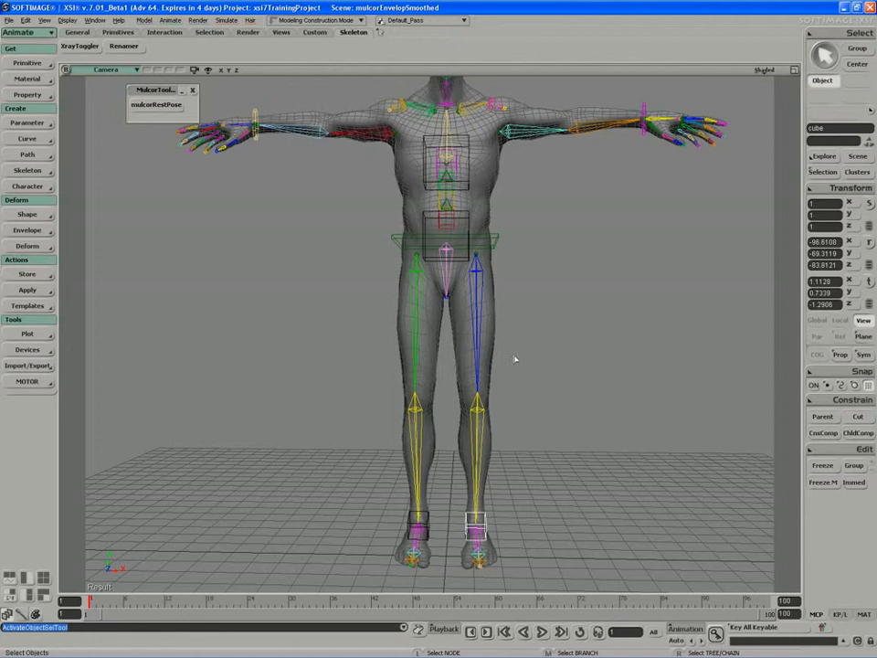
key("s")
right_click_drag(515, 358, 491, 377)
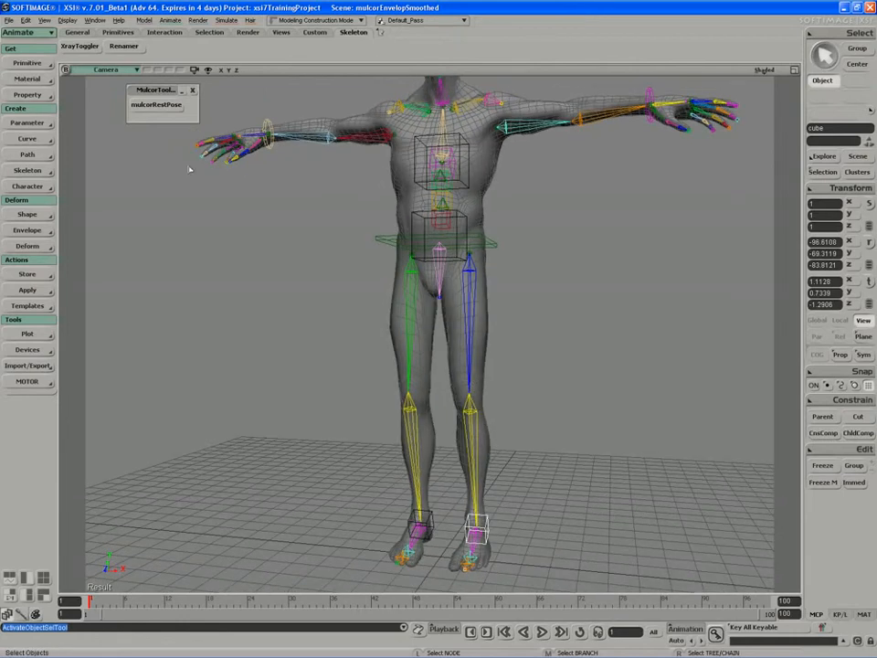
key("s")
left_click_drag(297, 297, 298, 289)
right_click_drag(298, 288, 297, 296)
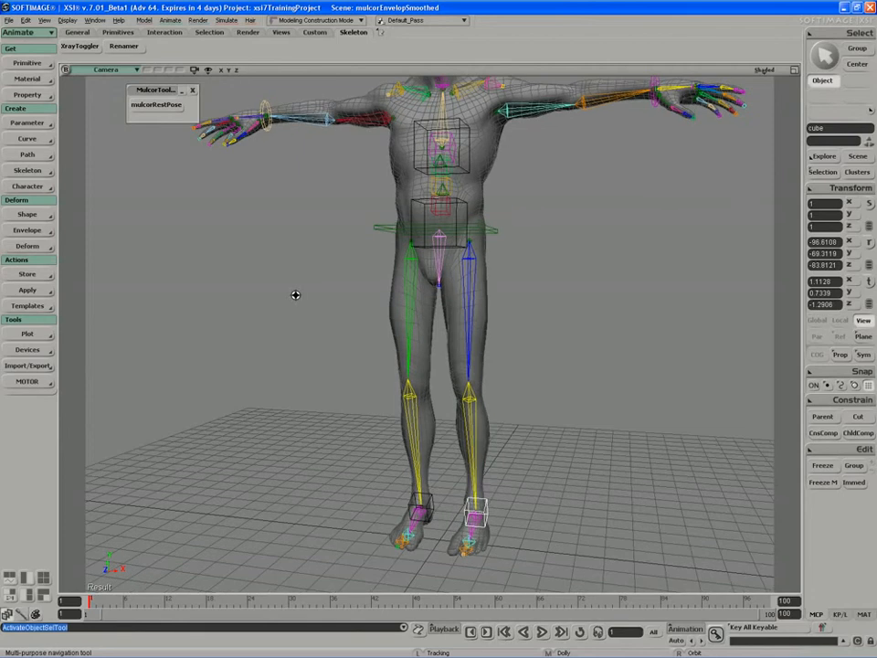
left_click_drag(150, 90, 129, 87)
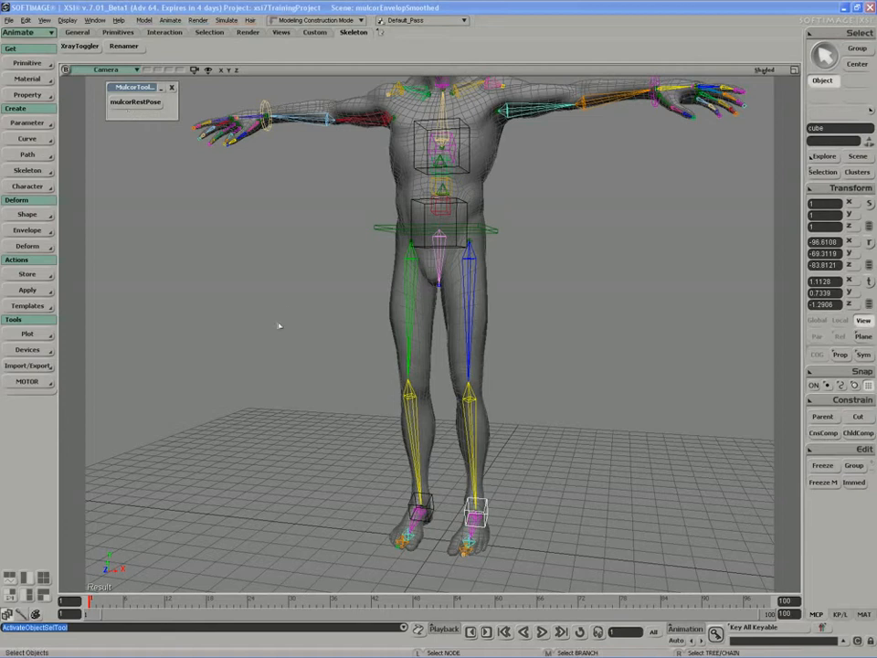
Select the right foot's control cube, followed by the left thigh bone.
left_click(426, 503)
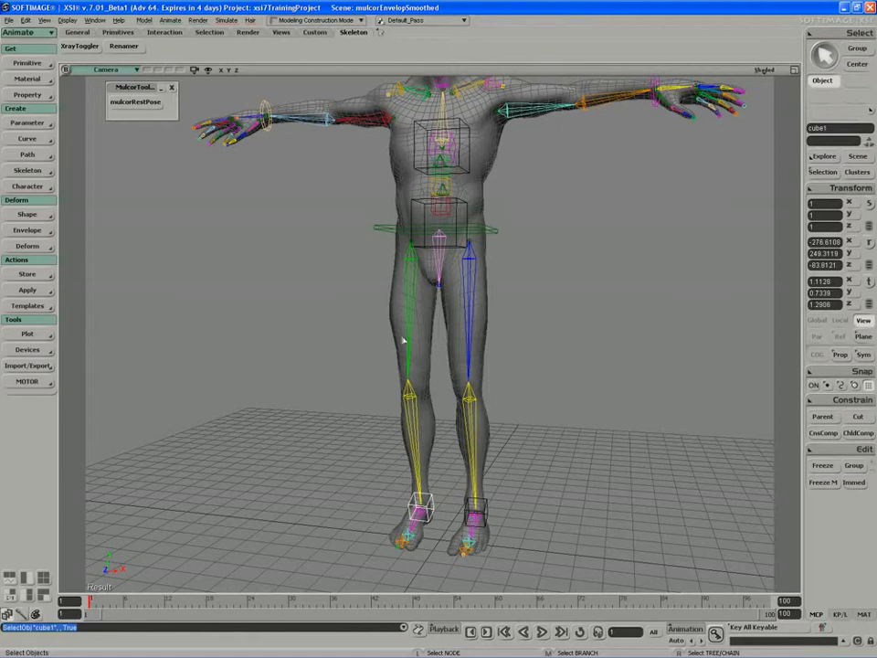
key("s")
right_click_drag(393, 339, 454, 325)
left_click(453, 325)
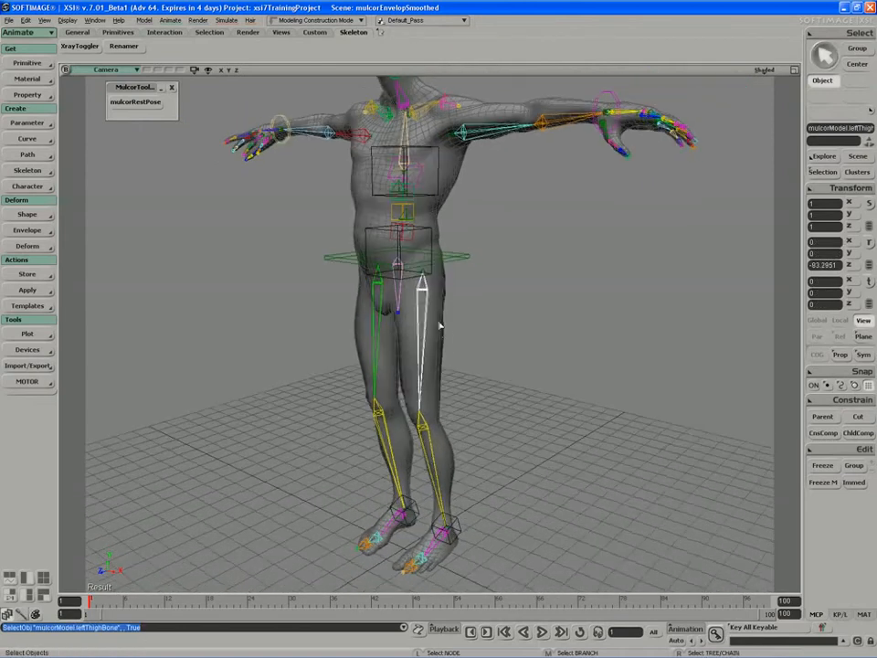
Select the left leg's chain root above the thigh bone and frame it in the view.
key("v")
key("s")
mouse_move(431, 303)
right_mouse_down()
mouse_move(454, 303)
mouse_move(421, 305)
mouse_move(452, 307)
mouse_move(444, 309)
right_mouse_up()
middle_click_drag(444, 310, 384, 330)
key("space")
left_click(394, 245)
key("f")
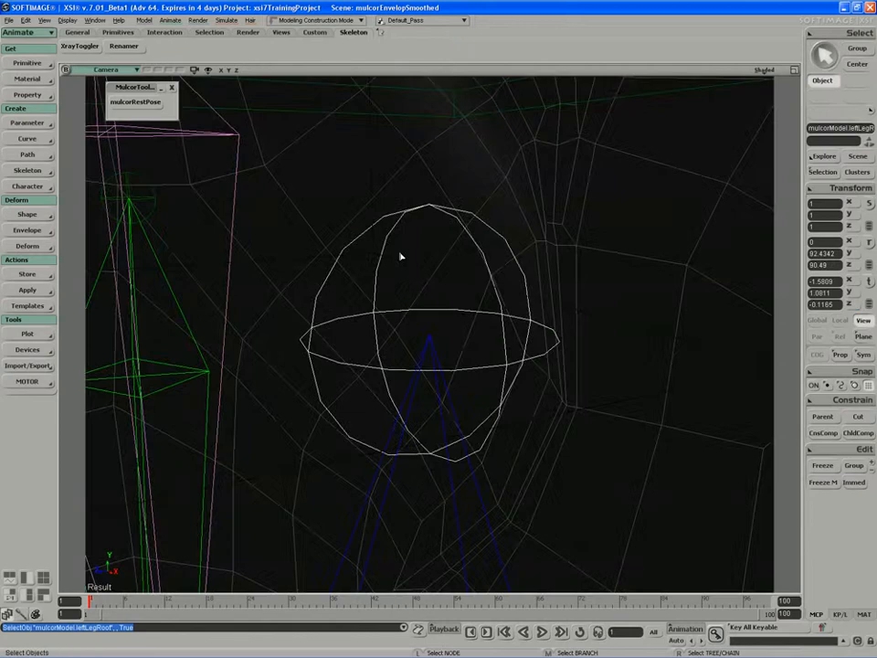
Select the left thigh bone and open its Kinematic Chain properties.
scroll(407, 280, "down", 5)
key("s")
left_click_drag(401, 297, 394, 262)
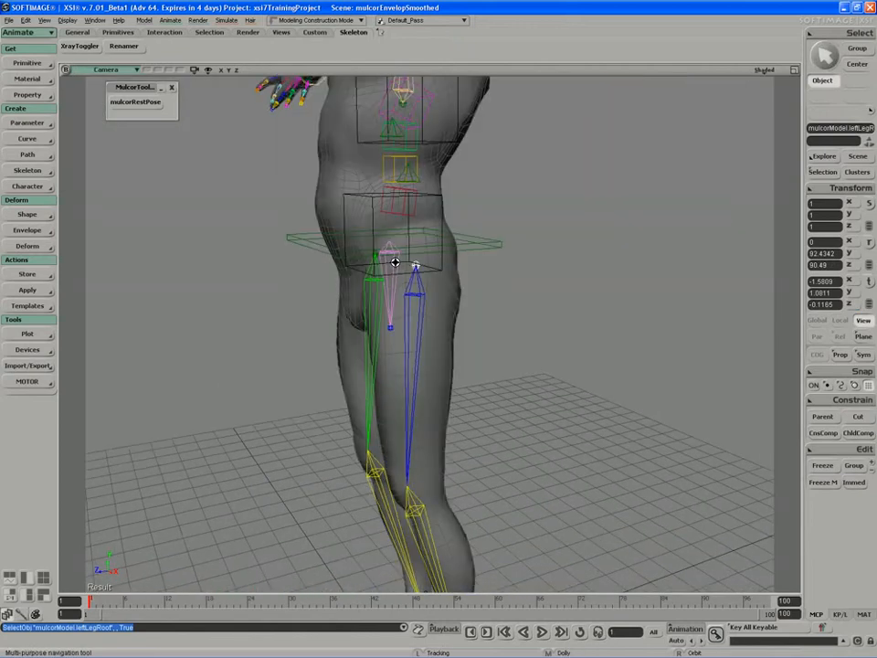
key("space")
left_click(416, 295)
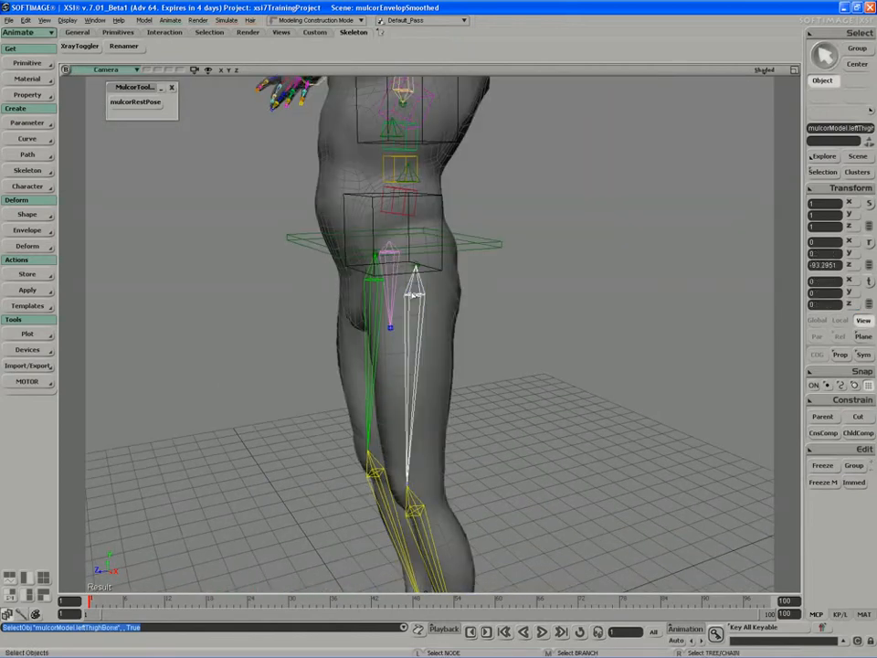
key("ctrl+k")
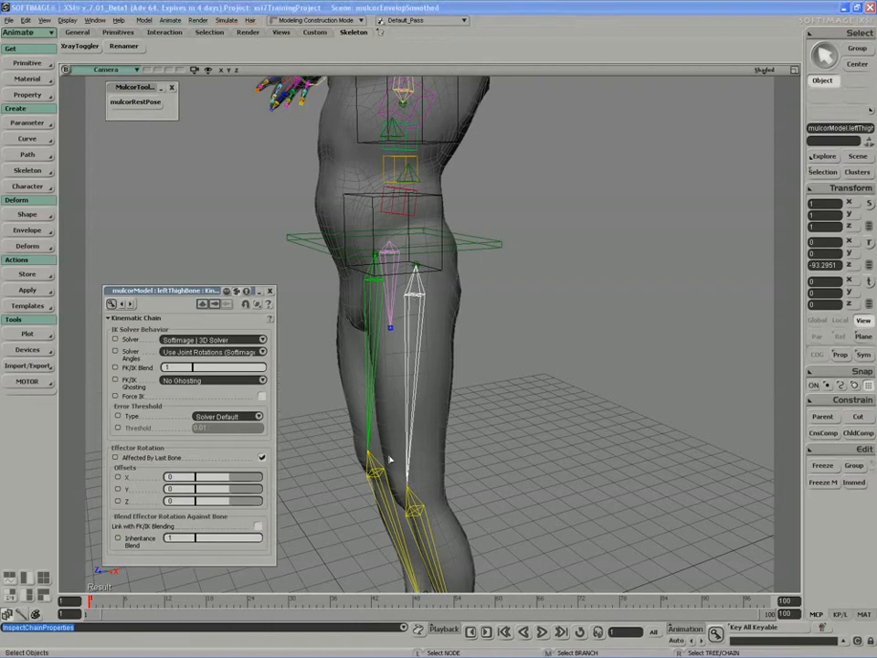
Select the left shin bone, inspect the leg's Kinematic Chain properties from it, and close them.
left_click_drag(388, 459, 377, 372)
left_click(411, 415)
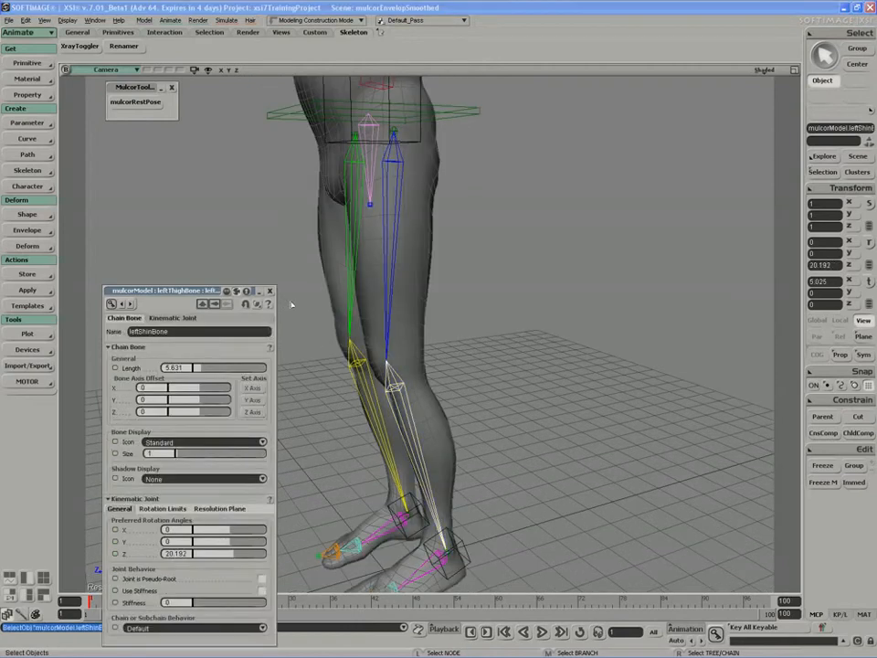
left_click(269, 290)
key("ctrl+k")
left_click_drag(223, 292, 220, 239)
left_click_drag(159, 241, 151, 212)
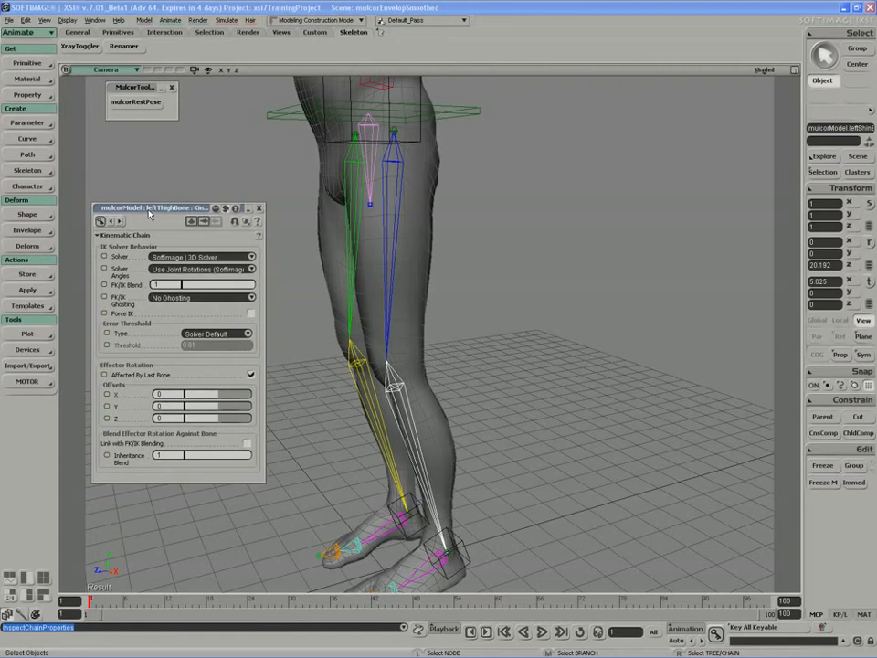
left_click(259, 209)
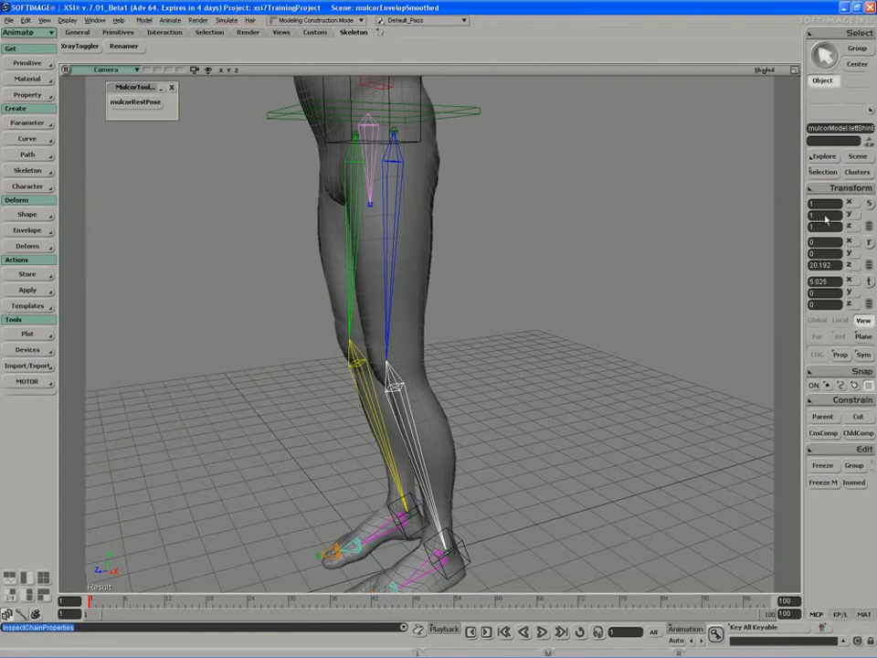
Open the left shin bone's Kinematic Joint properties and switch them to the left thigh bone.
left_click(833, 174)
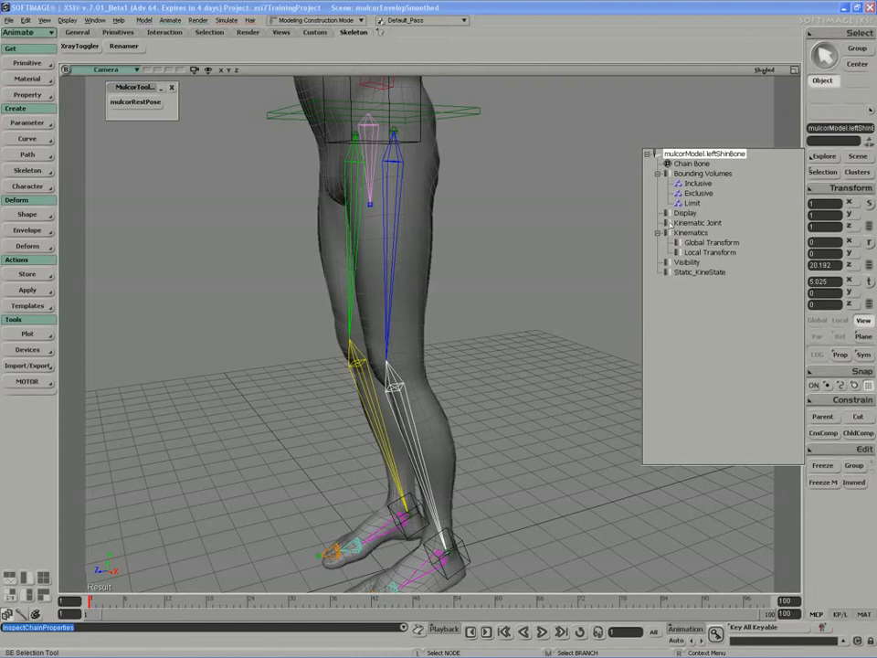
left_click(671, 223)
left_click(399, 228)
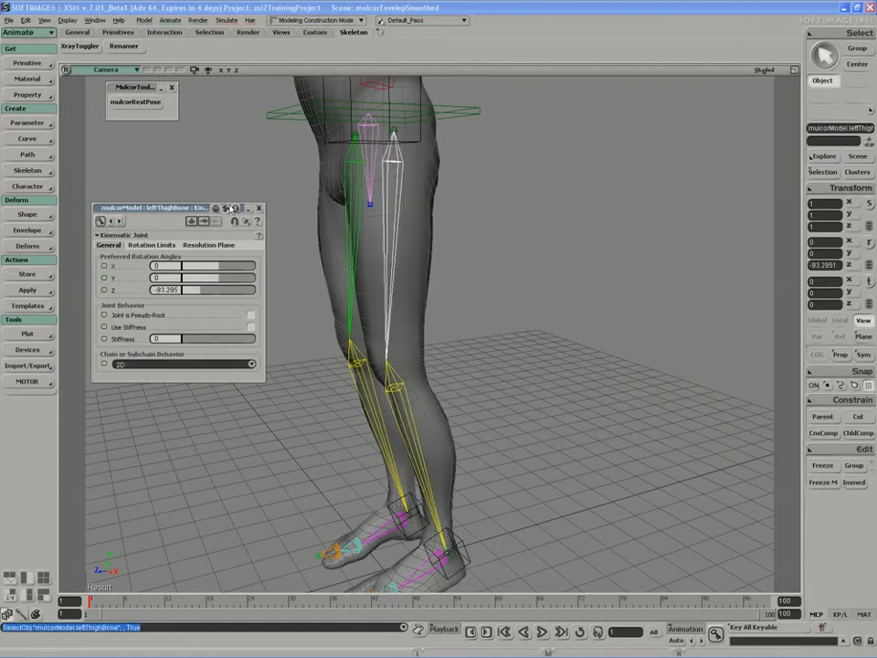
left_click_drag(199, 211, 193, 188)
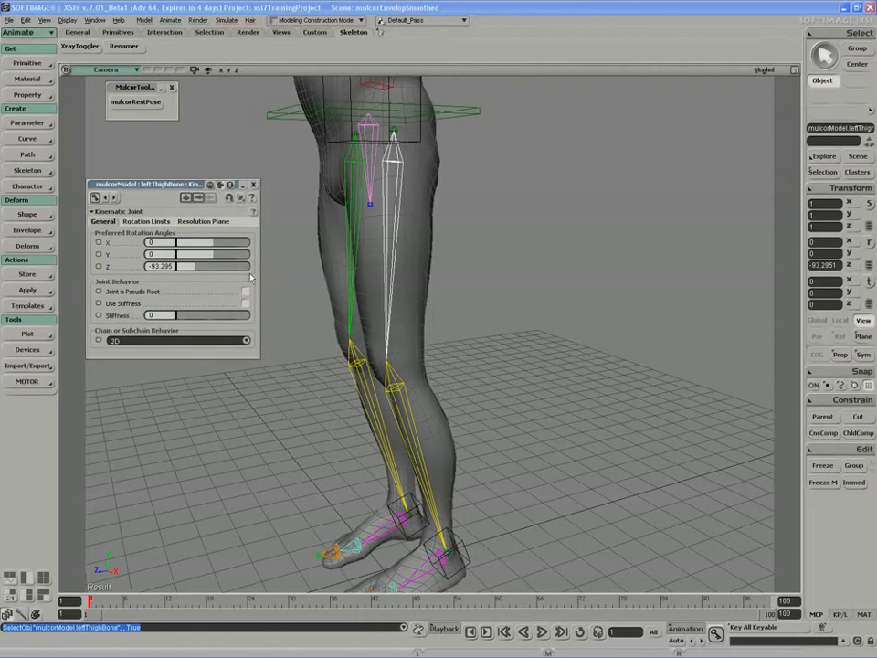
Open the left thigh bone's full property set, review its Kinematic Joint and Kinematic Chain settings, and close it.
key("Return")
scroll(180, 442, "down", 3)
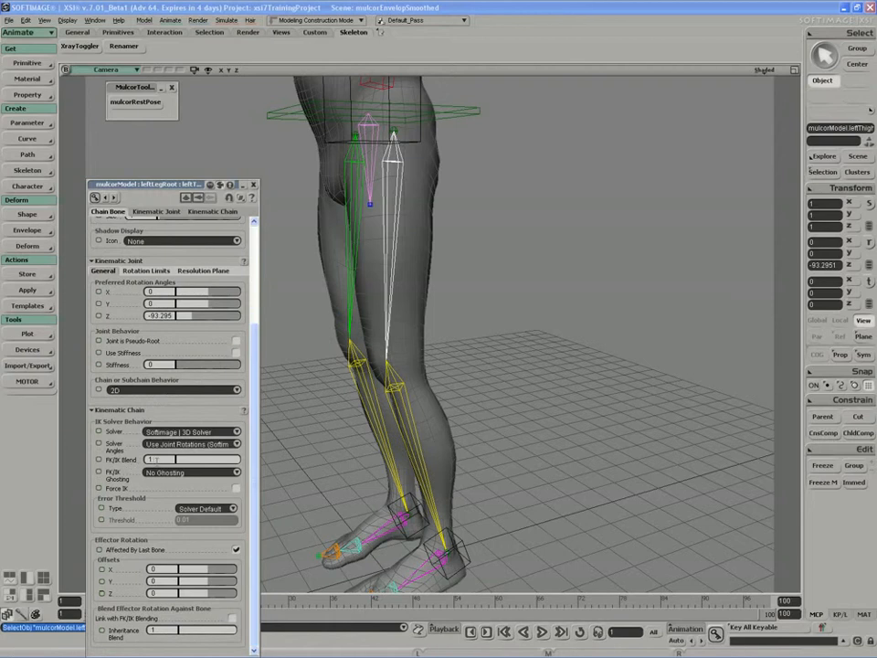
left_click(253, 185)
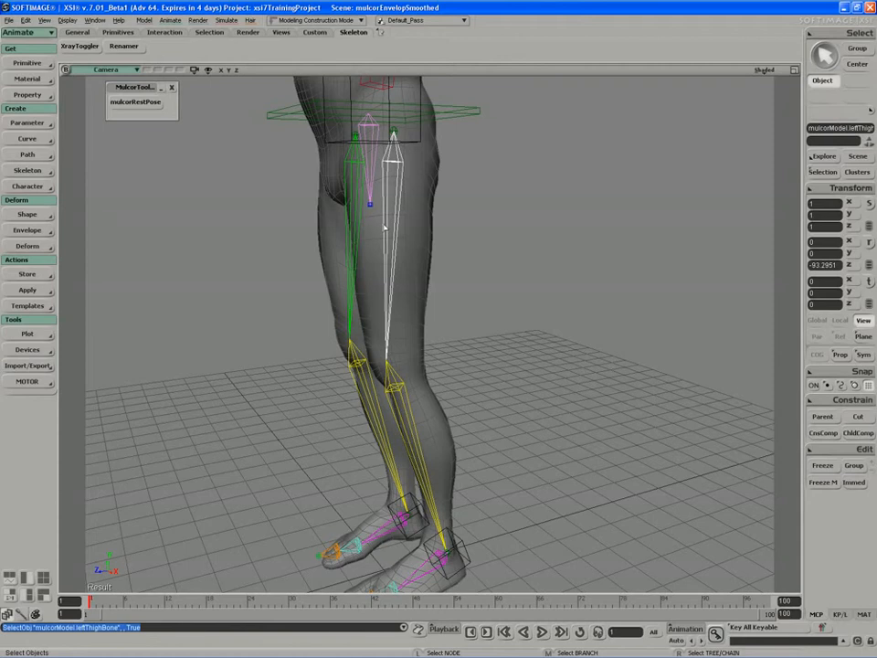
Open the left thigh bone's Kinematic Joint properties and examine the bone's local axes from the side and at an angle.
key("F3")
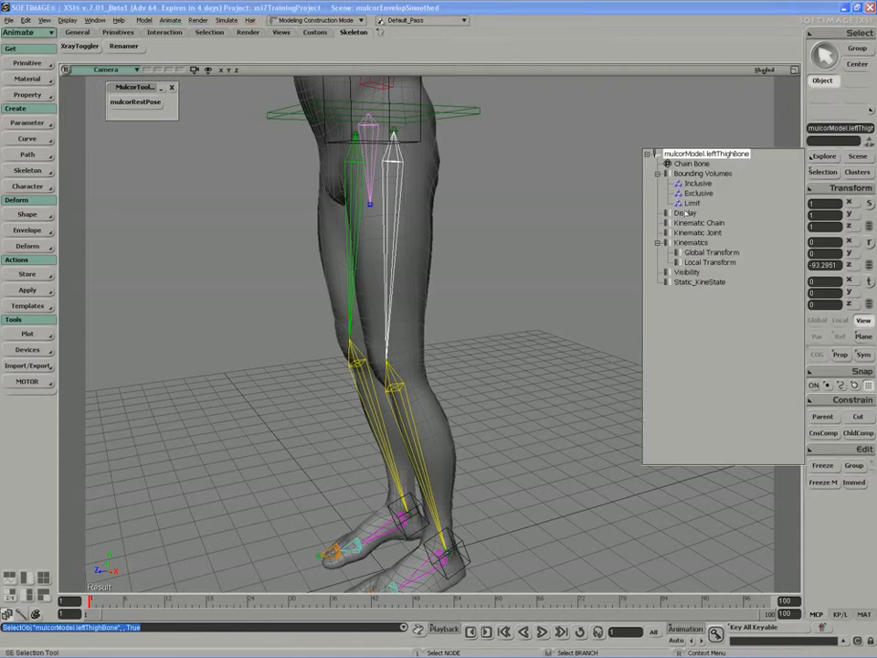
left_click(668, 232)
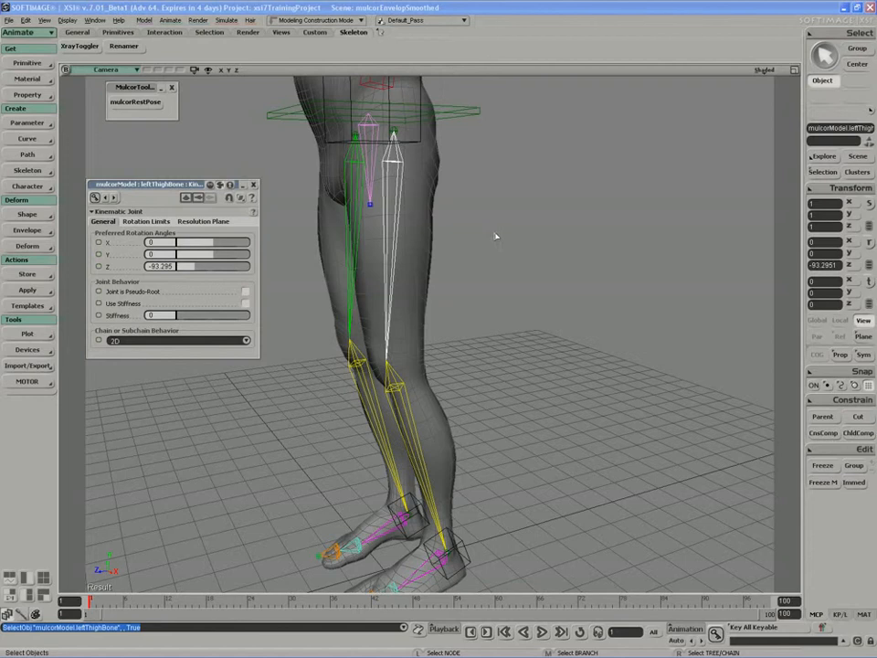
key("v")
key("s")
right_click_drag(429, 166, 456, 183)
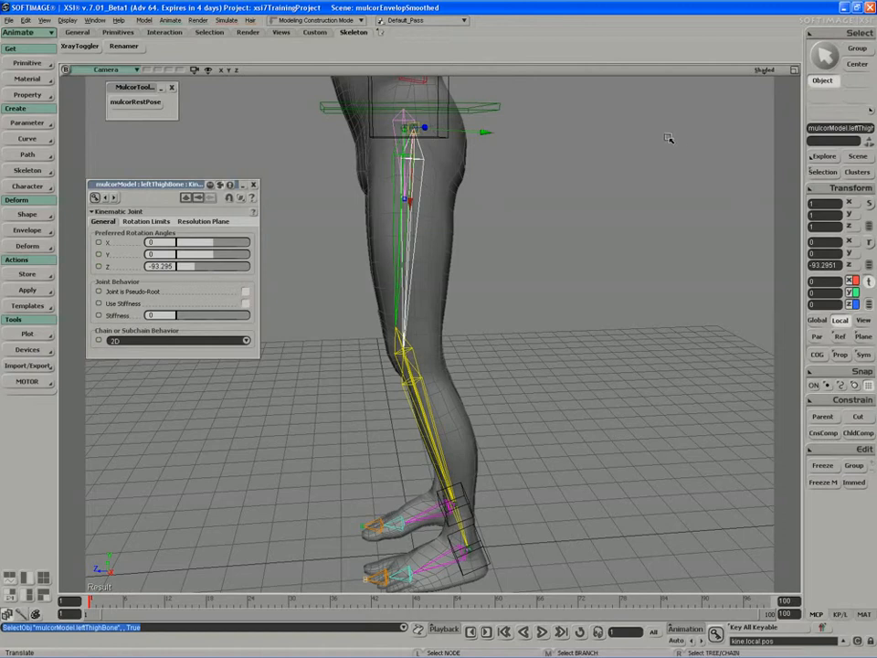
key("s")
mouse_move(668, 137)
right_mouse_down()
mouse_move(655, 153)
mouse_move(675, 153)
right_mouse_up()
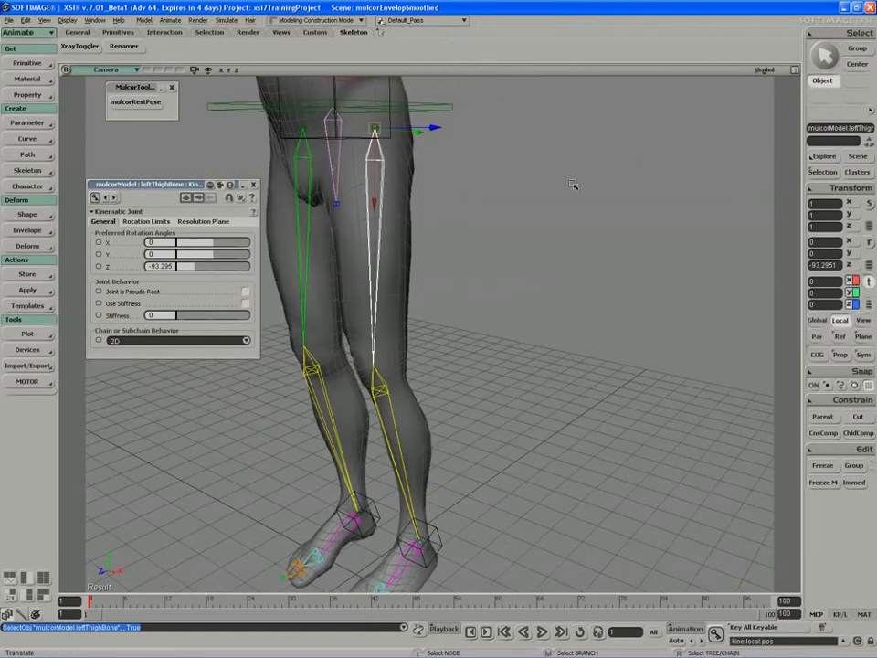
key("s")
left_click_drag(558, 184, 574, 179)
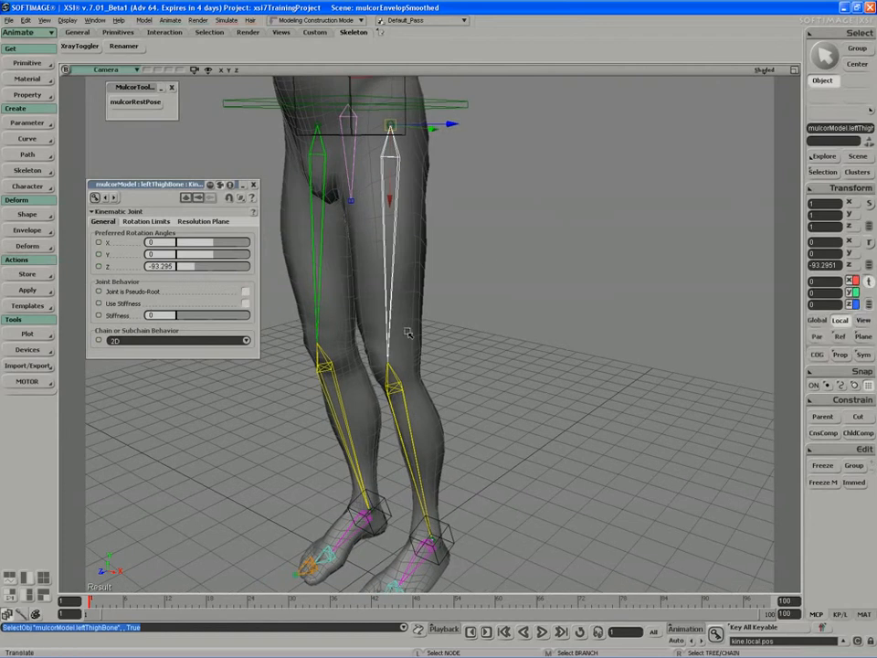
key("space")
key("s")
right_click_drag(395, 322, 476, 166)
key("s")
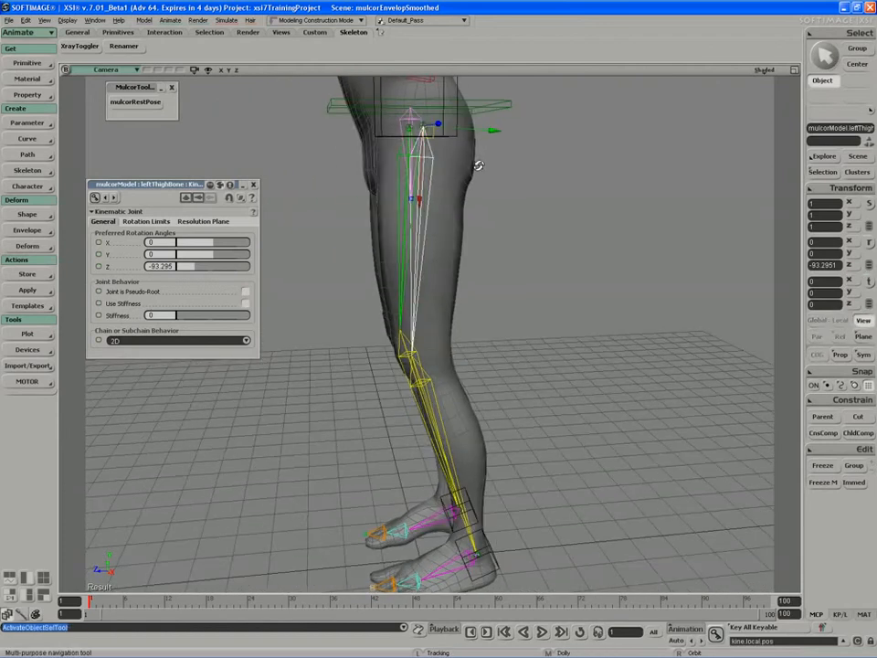
Select the left shin bone to inspect its Kinematic Joint settings and local axes.
left_click(439, 421)
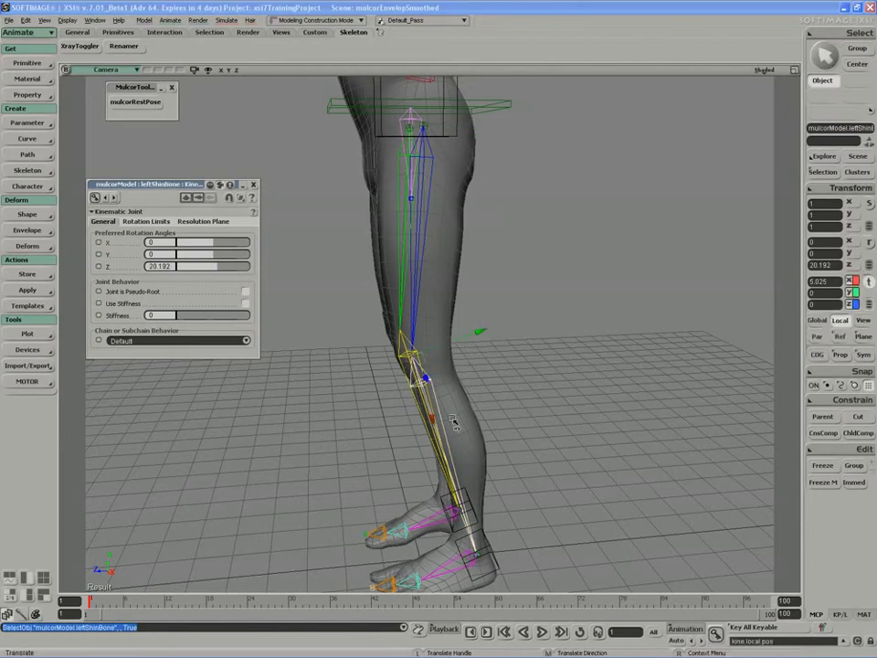
key("s")
right_click_drag(456, 420, 493, 415)
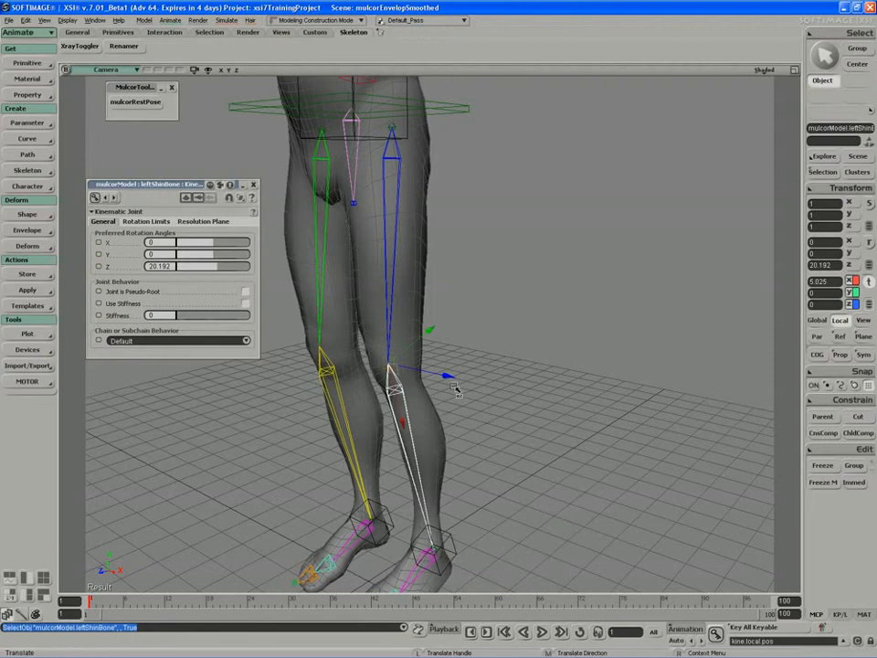
Open the left shin bone's Resolution Plane settings, try changing the roll, and undo the change.
key("s")
right_click_drag(393, 365, 389, 382)
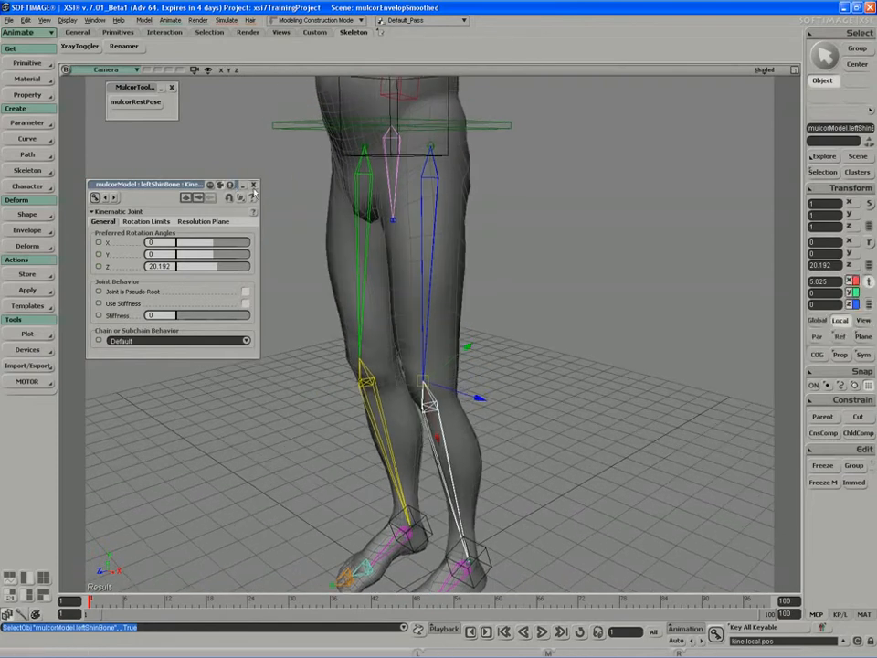
left_click(206, 222)
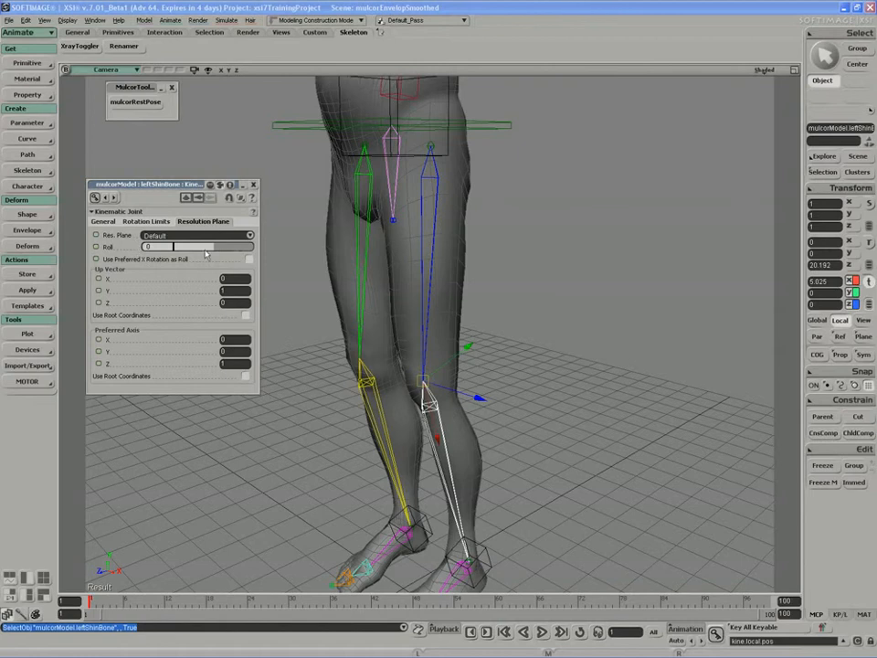
left_click_drag(215, 249, 214, 253)
key("ctrl+z")
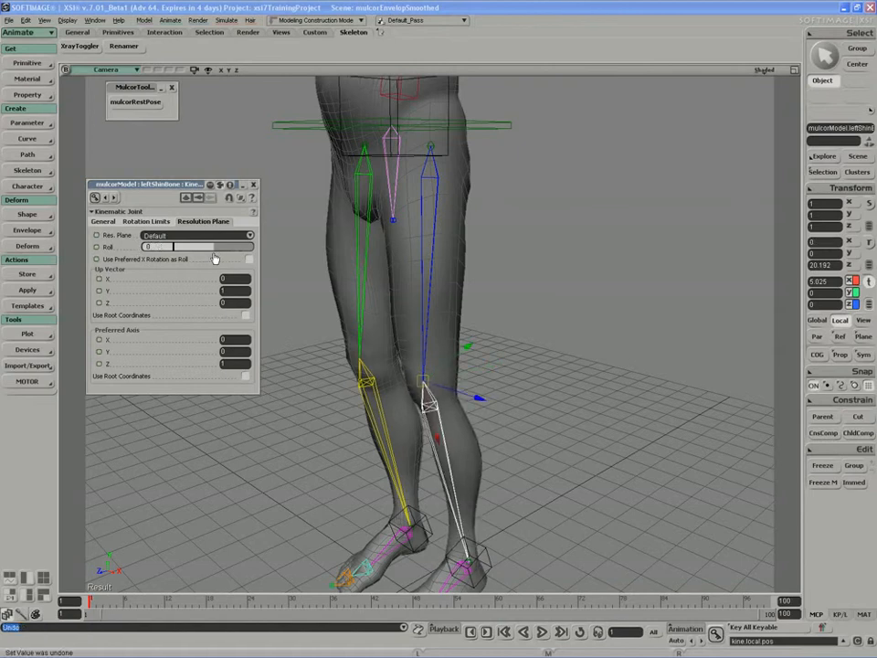
Select the pelvis root, try moving it, and undo the move.
key("space")
key("s")
left_click_drag(326, 344, 322, 325)
middle_click_drag(321, 325, 318, 326)
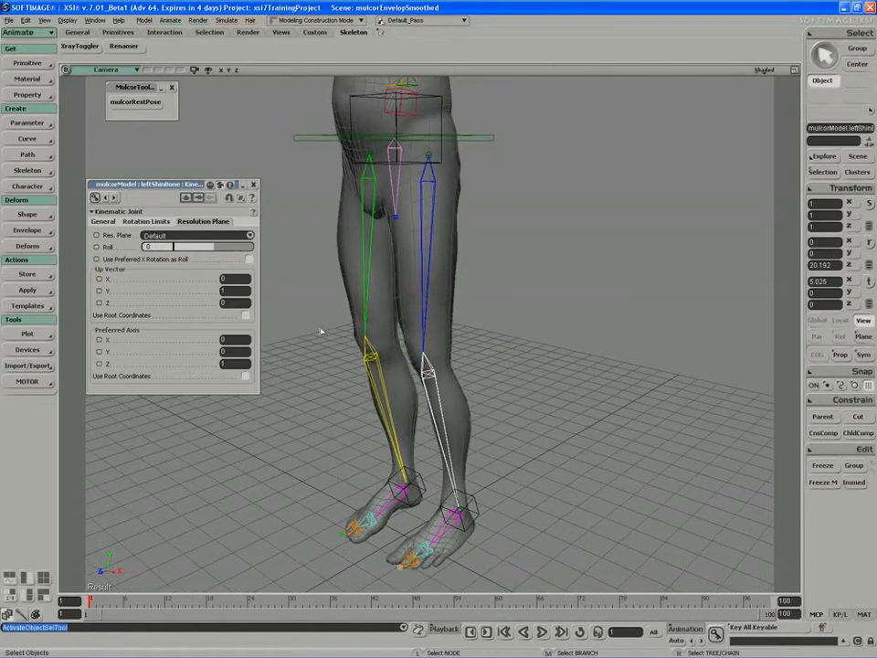
left_click(492, 136)
key("v")
left_click_drag(396, 117, 394, 141)
key("ctrl+z")
key("space")
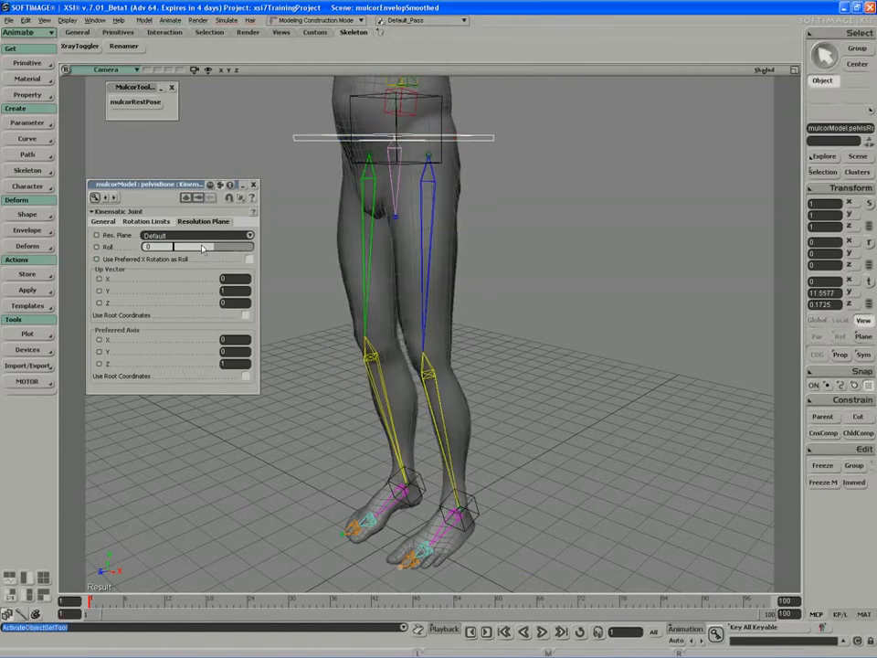
Review the pelvis bone's resolution plane options, keep Default, and close its Kinematic Joint properties.
left_click(155, 236)
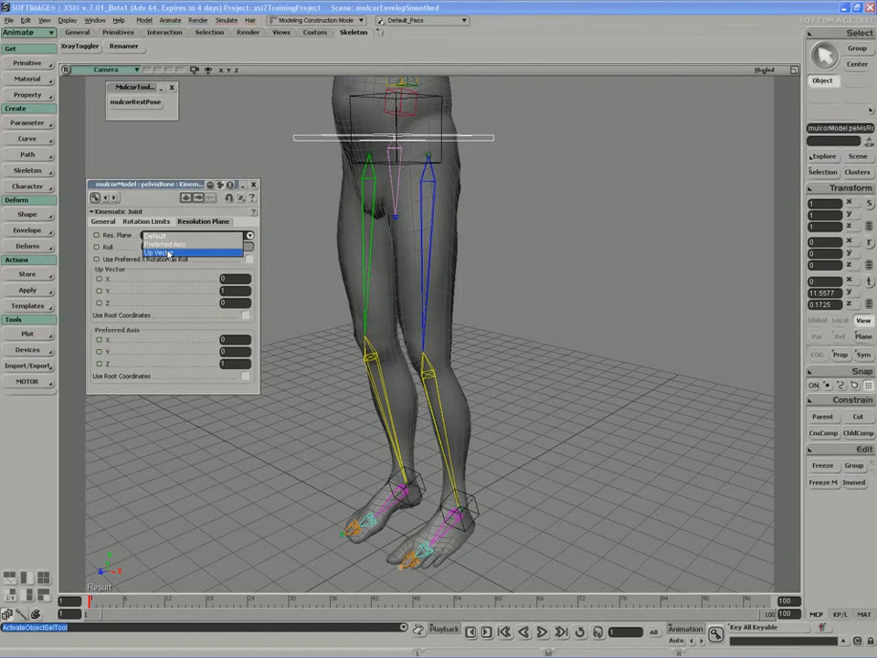
left_click(155, 237)
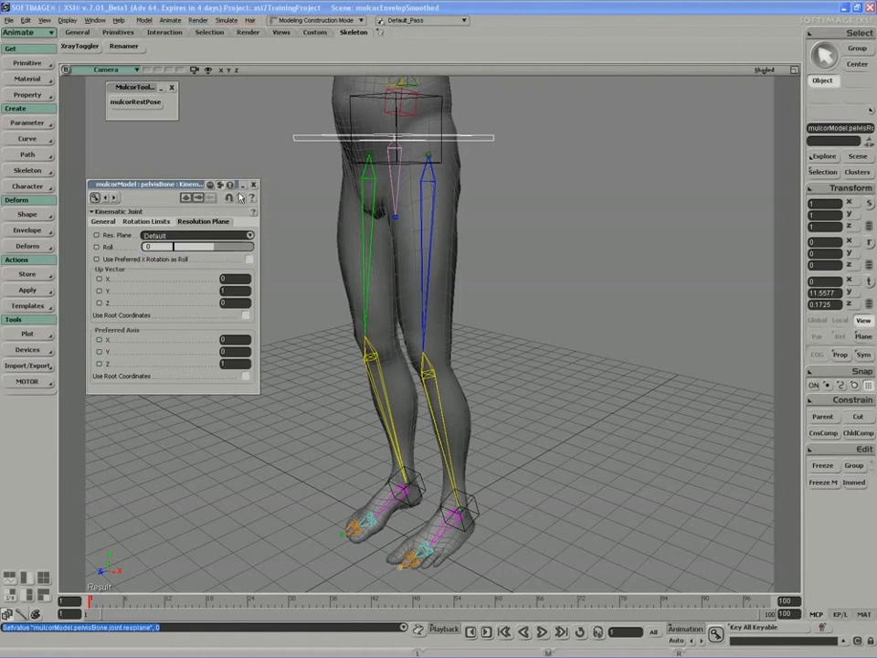
left_click(254, 185)
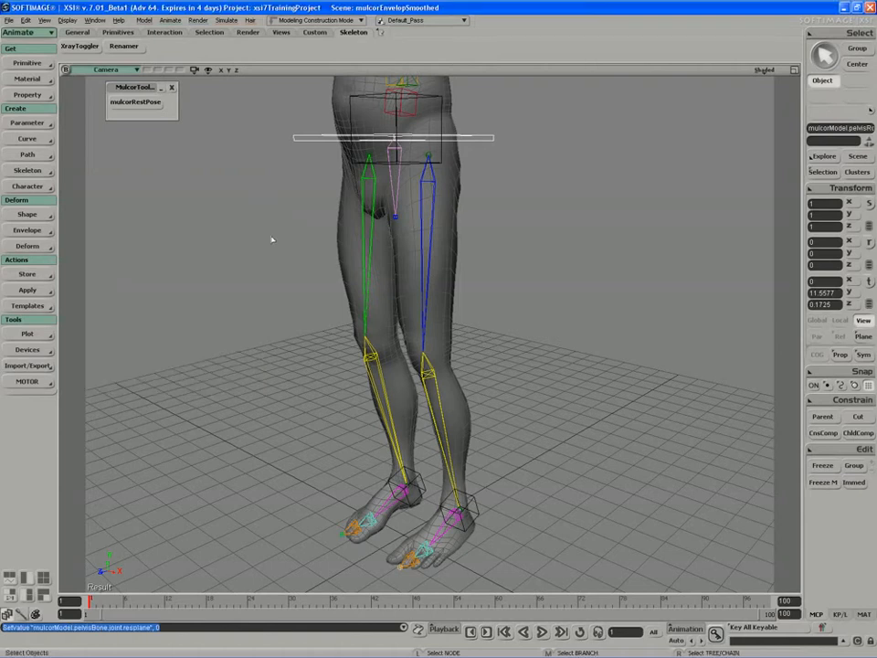
Create an implicit cube and reduce its length to about 0.639.
left_click_drag(271, 241, 260, 246)
left_click(29, 63)
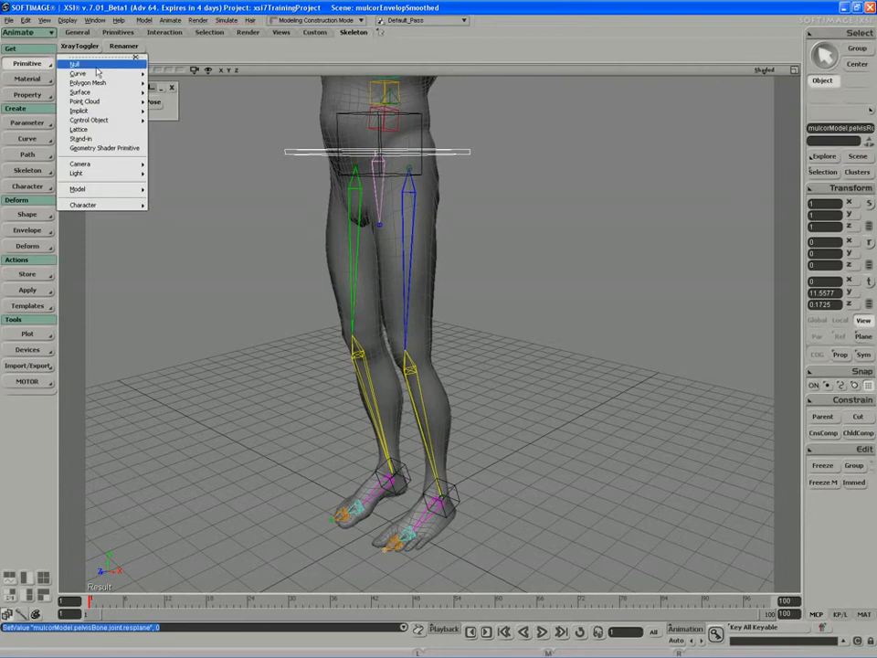
mouse_move(95, 112)
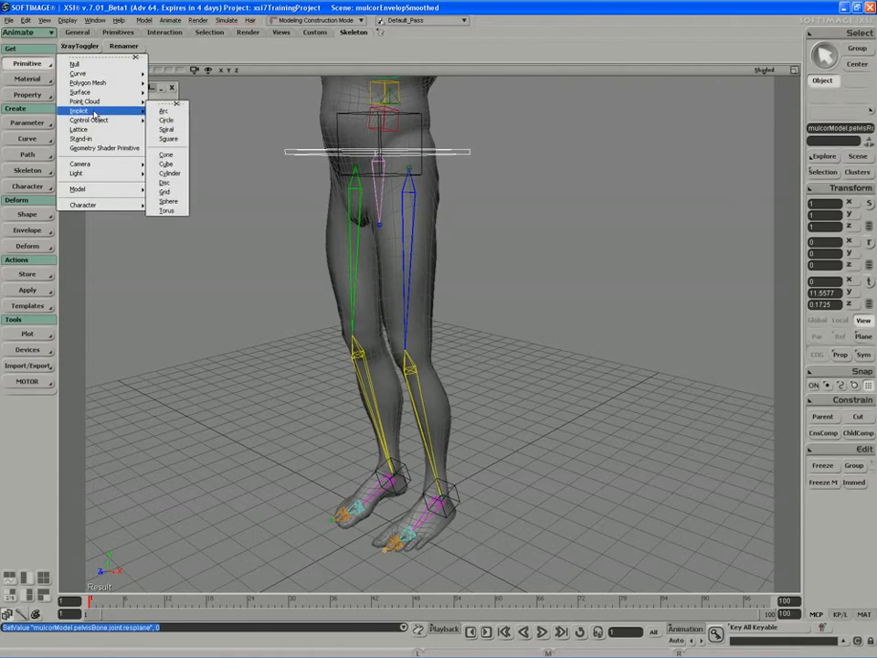
left_click(174, 166)
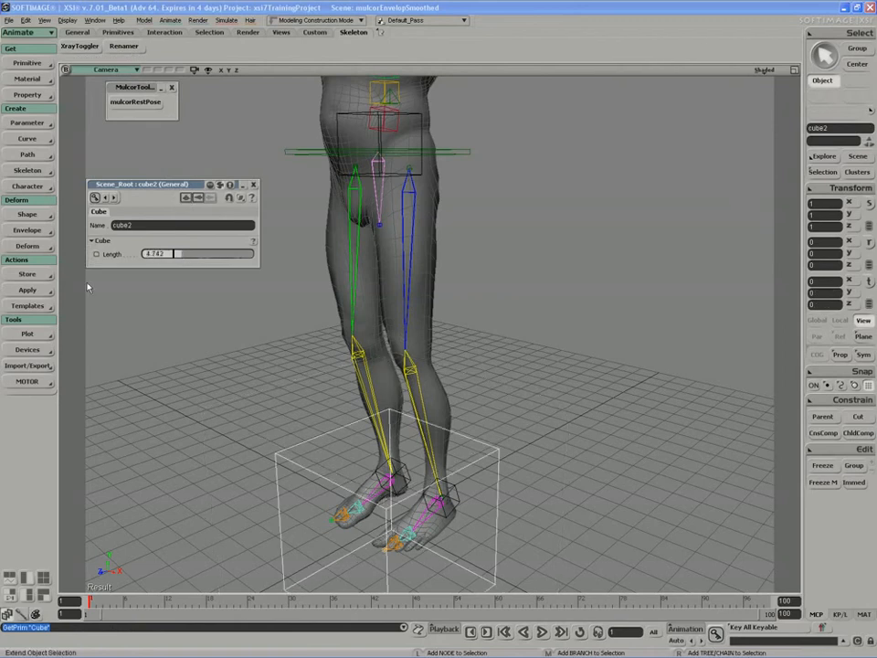
left_click_drag(87, 286, 17, 305)
left_click_drag(183, 259, 127, 256)
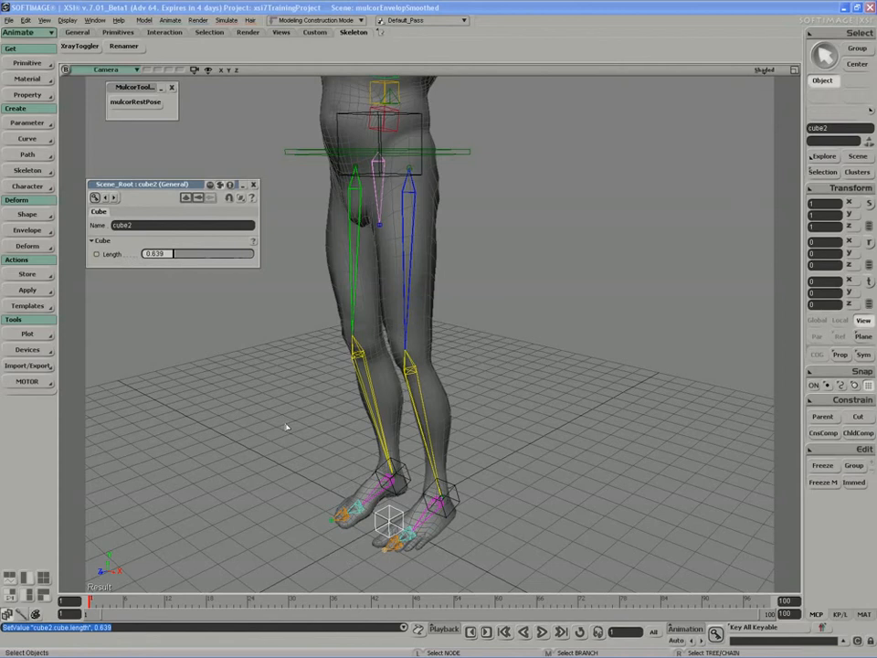
Move the cube out in front of the right hip, to about X -1.04, Y 11.12, Z 5.2.
key("s")
right_click_drag(288, 426, 323, 447)
key("space")
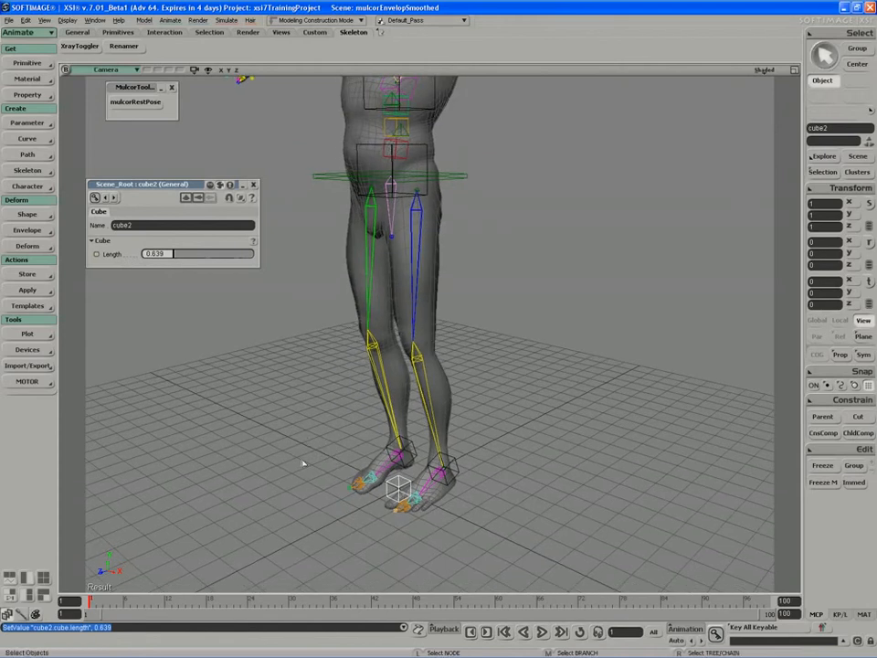
key("v")
left_click_drag(369, 477, 270, 171)
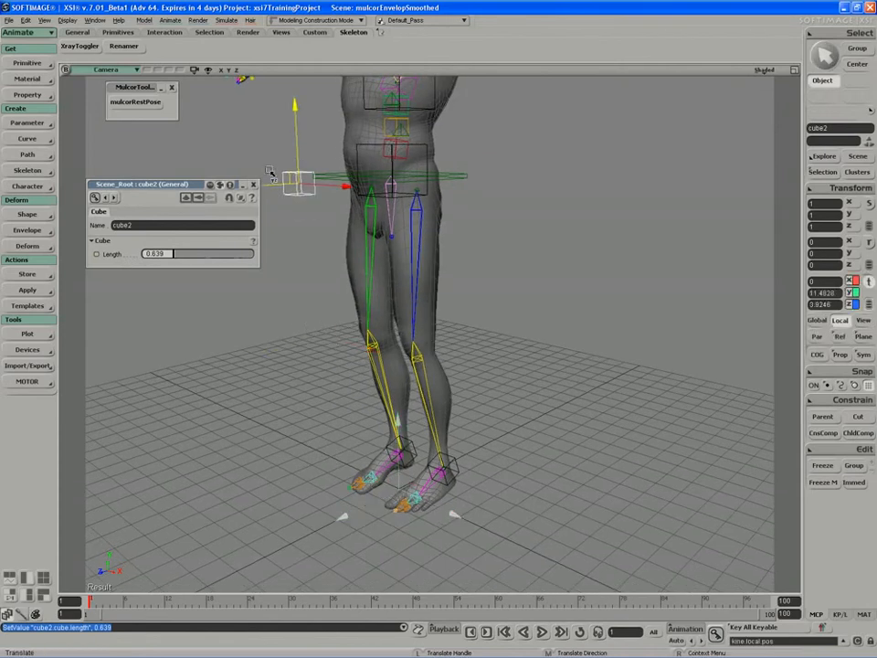
right_click_drag(269, 171, 392, 202)
left_click_drag(393, 202, 320, 232)
Duplicate the cube and move the copy along X to about 2.6, in front of the left hip.
key("ctrl+d")
left_click_drag(365, 264, 489, 304)
key("s")
right_click_drag(489, 304, 474, 311)
middle_click_drag(474, 310, 448, 313)
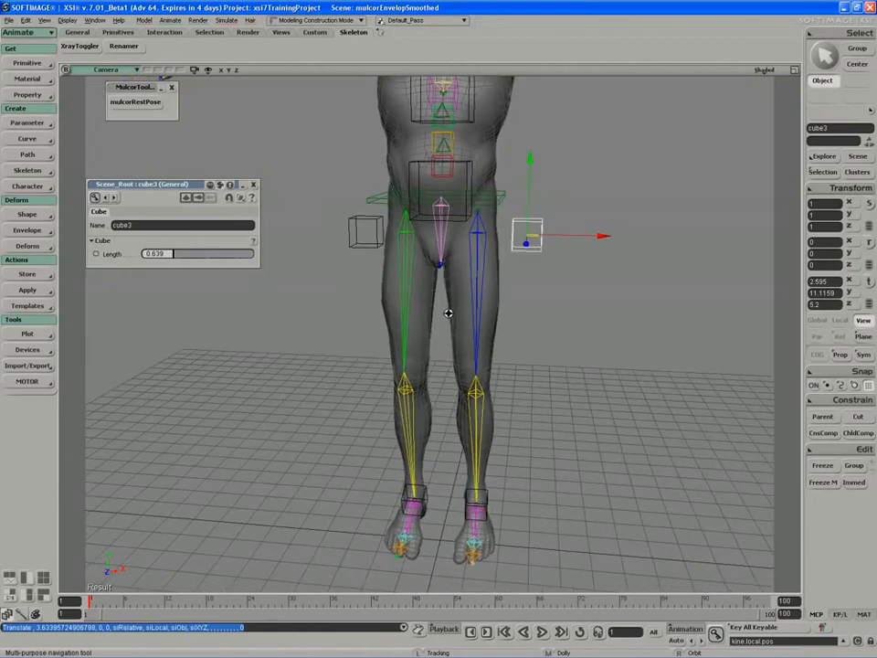
key("space")
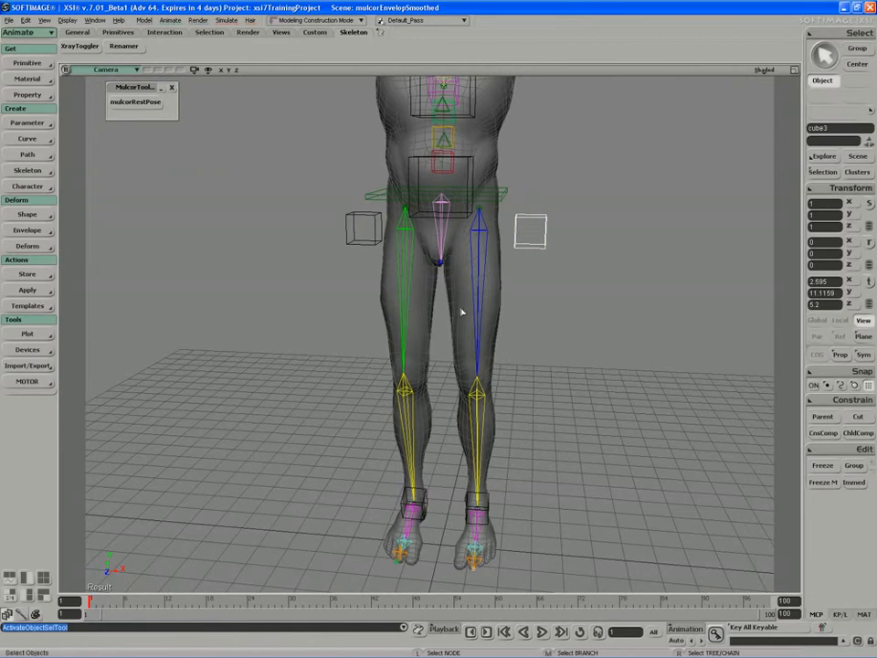
Select the left thigh bone and examine its local axes at the hip from the front and from above.
key("s")
right_click_drag(461, 311, 456, 311)
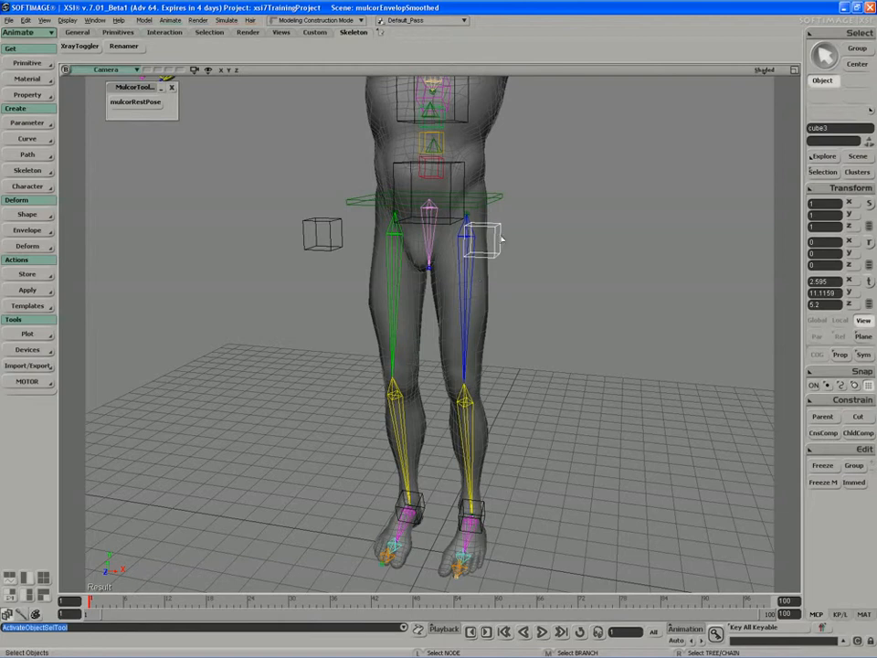
left_click(464, 295)
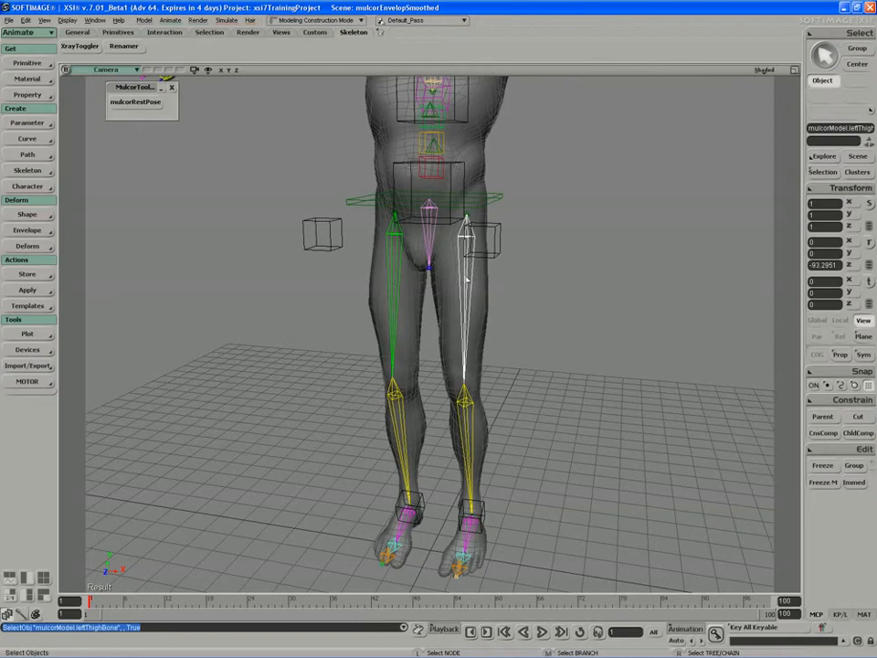
key("s")
mouse_move(466, 305)
right_mouse_down()
mouse_move(462, 319)
mouse_move(471, 317)
right_mouse_up()
key("s")
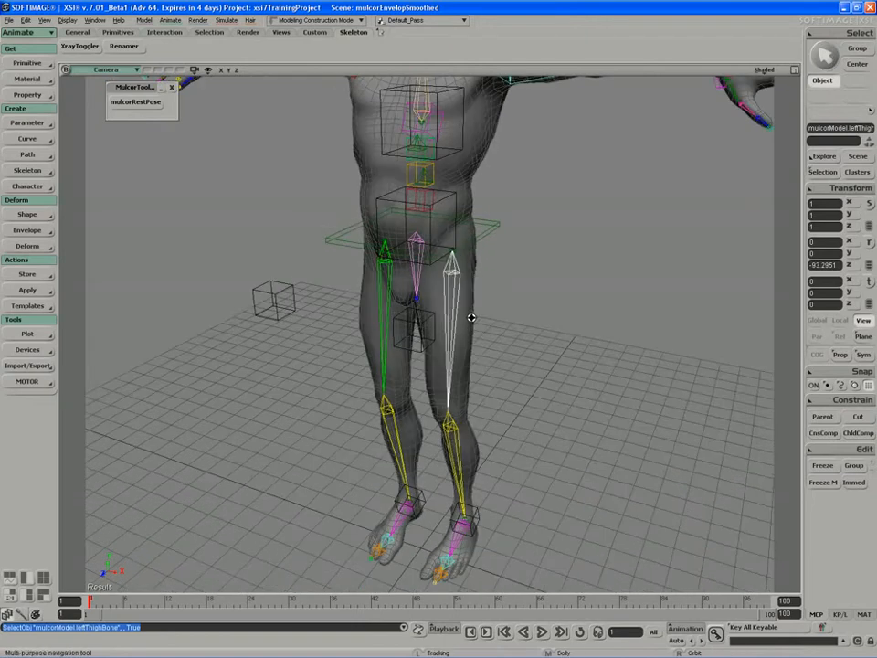
key("v")
key("s")
mouse_move(454, 262)
right_mouse_down()
mouse_move(464, 282)
mouse_move(453, 272)
right_mouse_up()
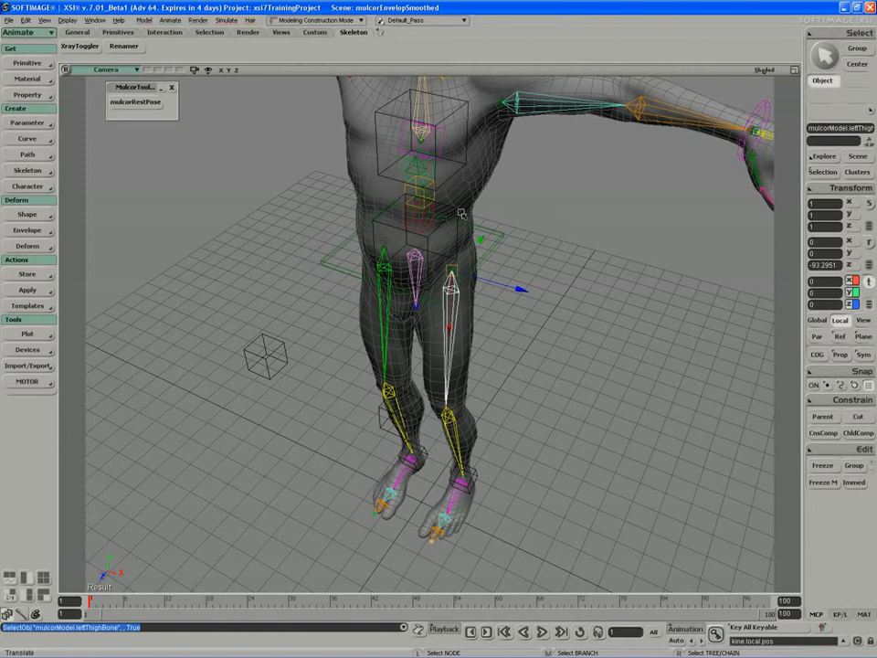
key("s")
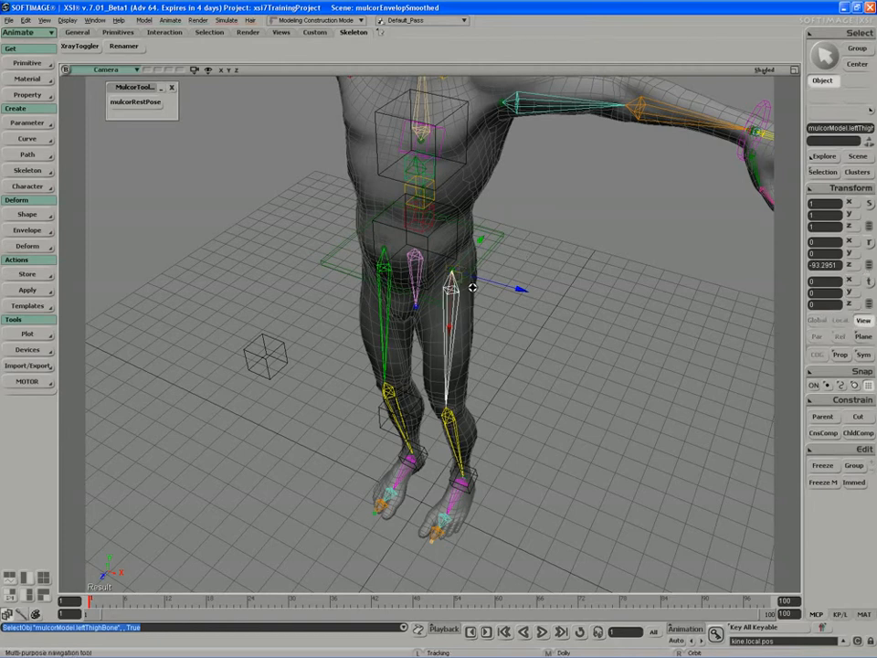
right_click_drag(472, 288, 478, 257)
key("space")
Select the duplicated cube and match its translation to the left thigh bone.
left_click(423, 344)
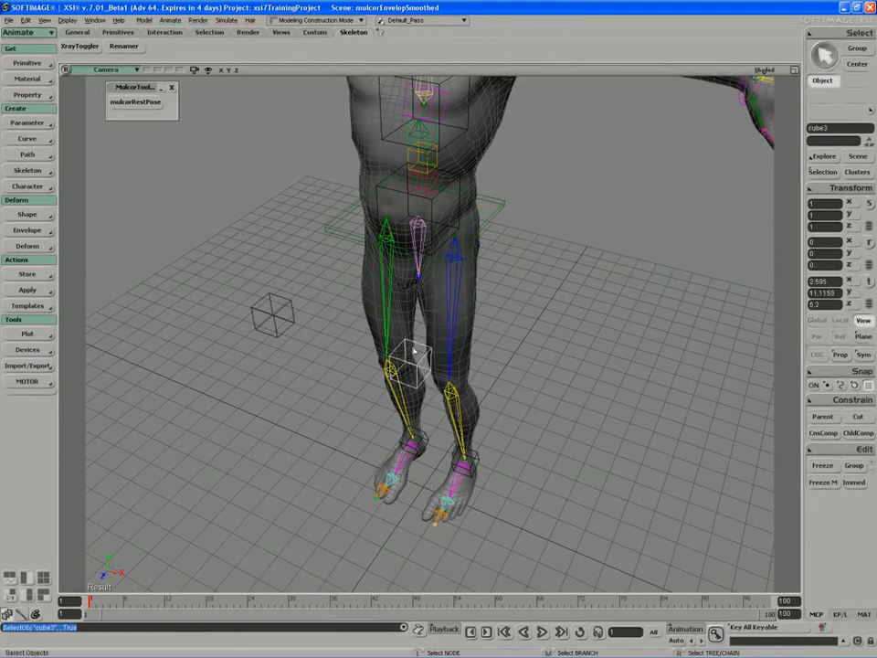
key("s")
right_click_drag(412, 352, 428, 342)
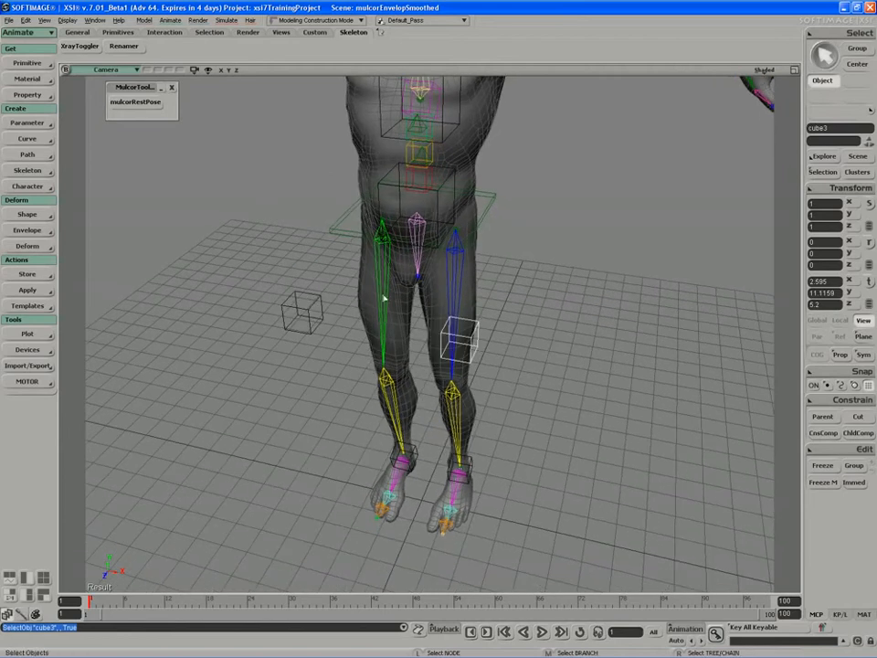
key("s")
right_click_drag(433, 260, 398, 277)
left_click(820, 188)
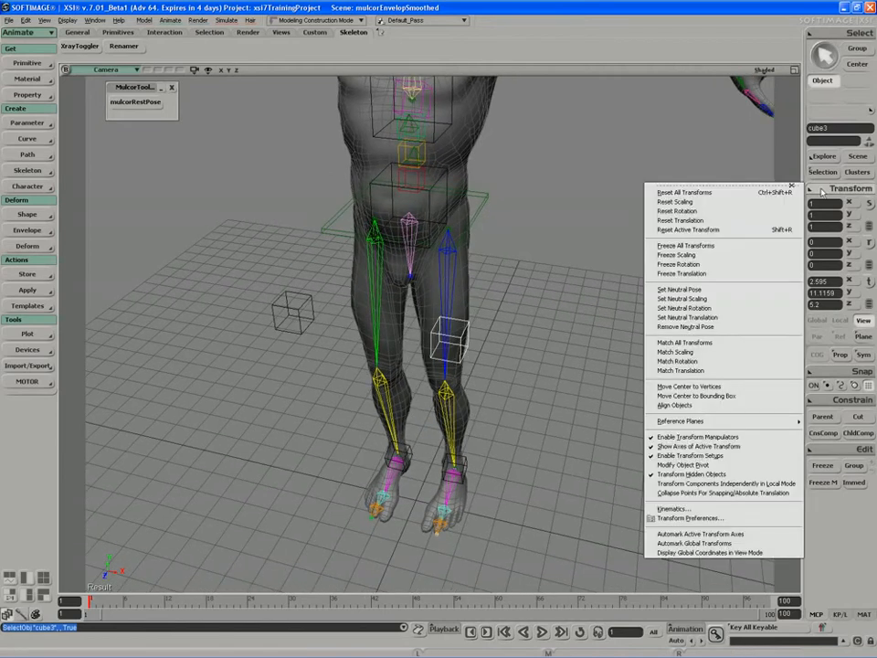
left_click(683, 371)
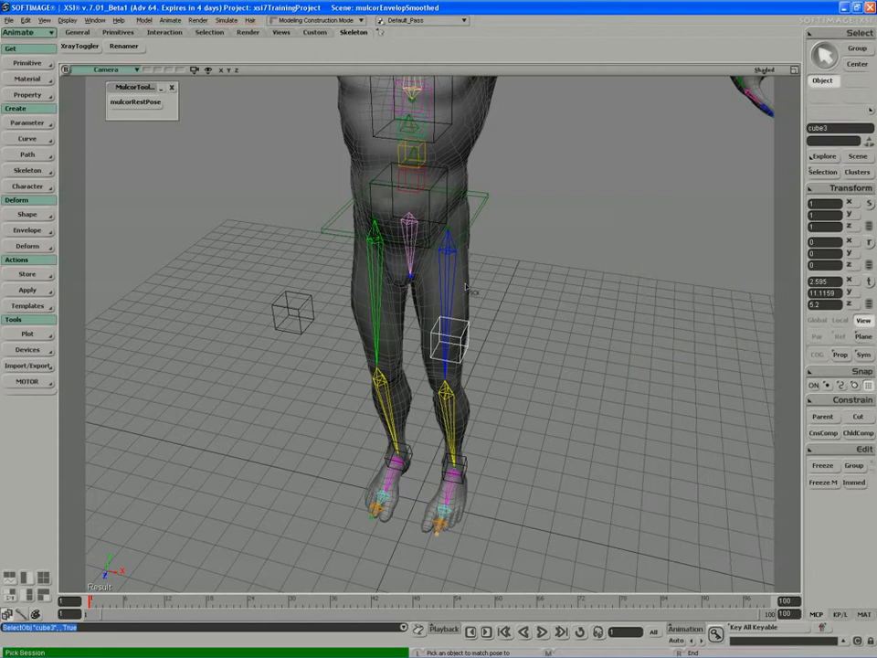
left_click(485, 303)
key("s")
right_click_drag(528, 324, 511, 302)
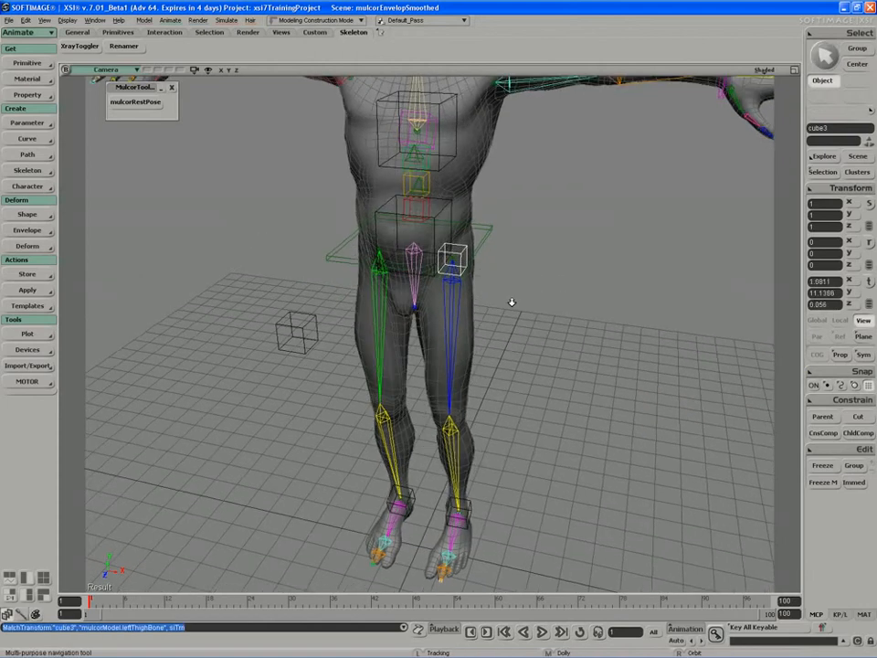
middle_click_drag(510, 302, 473, 328)
Check the left thigh bone's local axes, match the cube at the left hip to the bone's rotation, and compare its axes.
left_click(460, 300)
key("v")
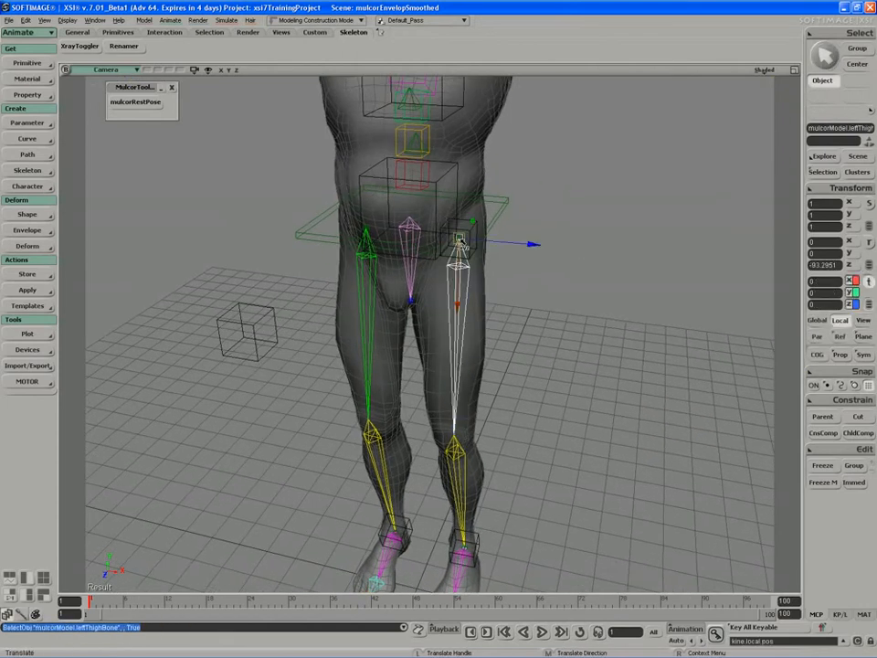
key("space")
left_click(463, 236)
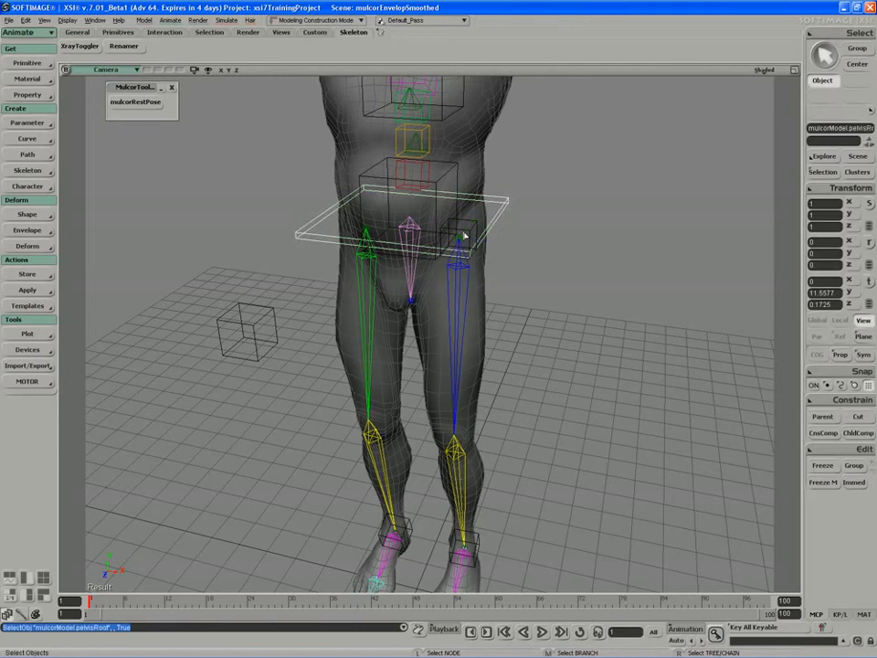
left_click(468, 236)
left_click(850, 187)
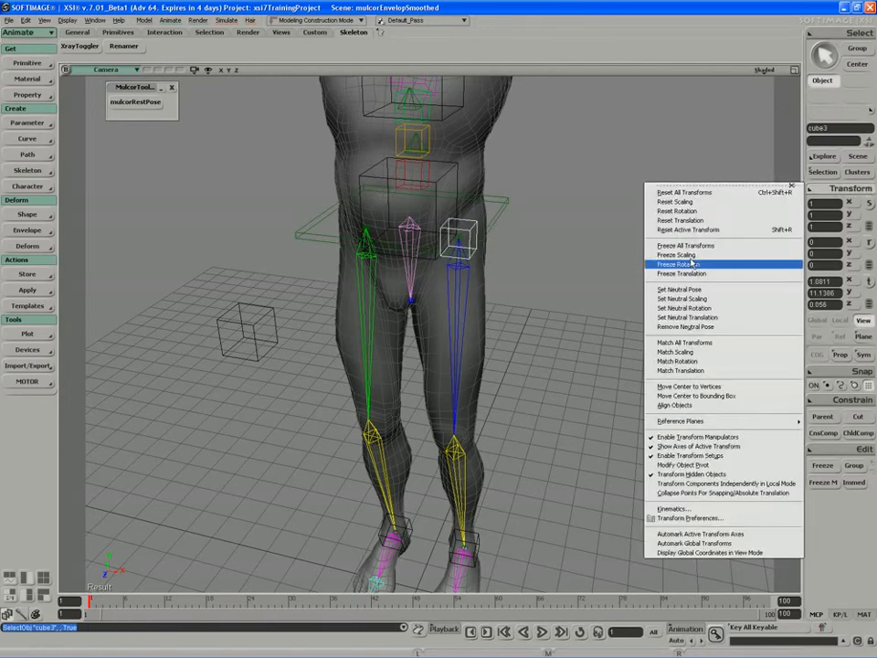
left_click(683, 364)
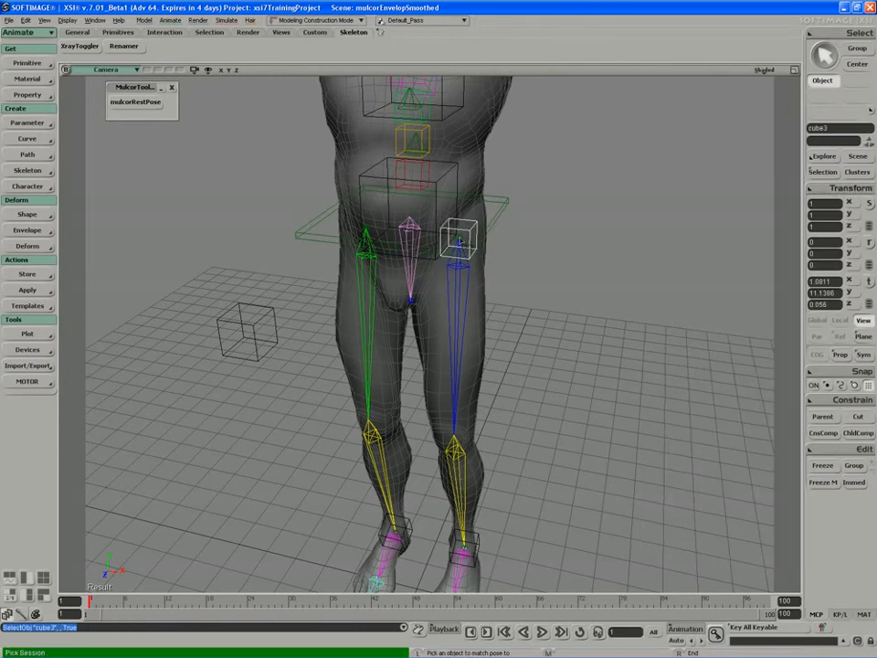
left_click(464, 303)
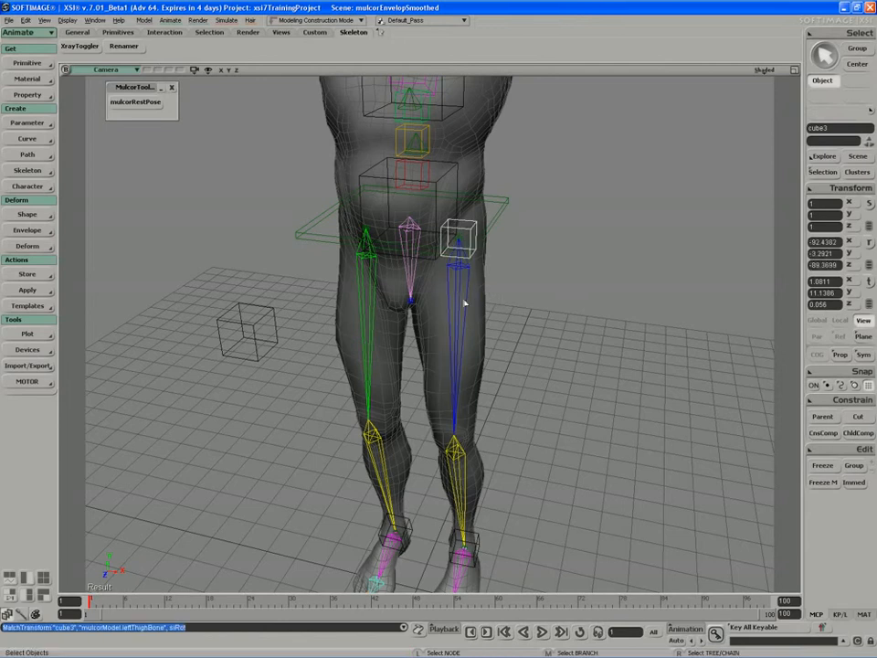
key("v")
key("s")
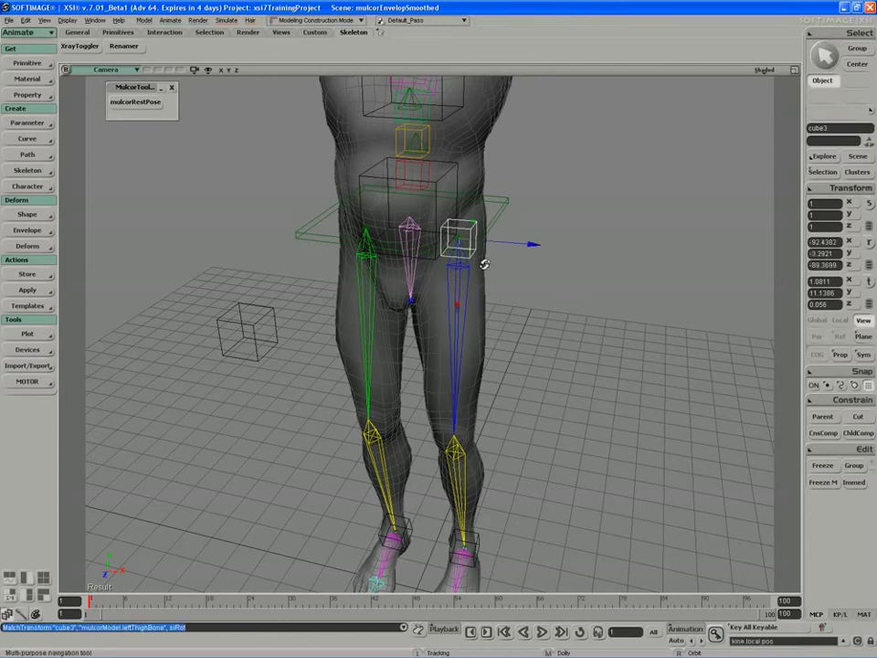
right_click_drag(482, 262, 424, 249)
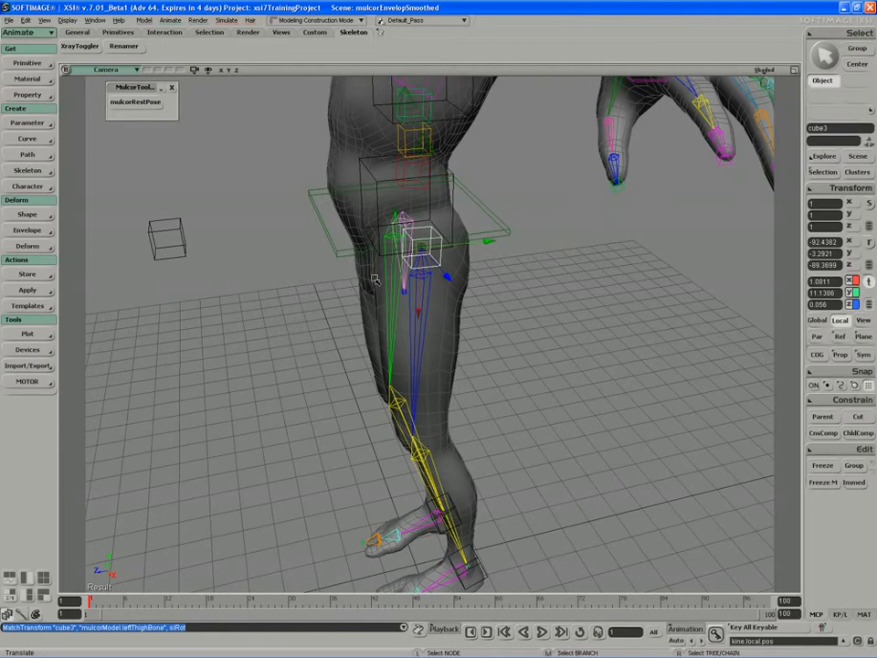
Select the cube in front of the right hip and match its translation and rotation to the right thigh bone.
left_click(170, 257)
key("s")
right_click_drag(170, 256, 219, 257)
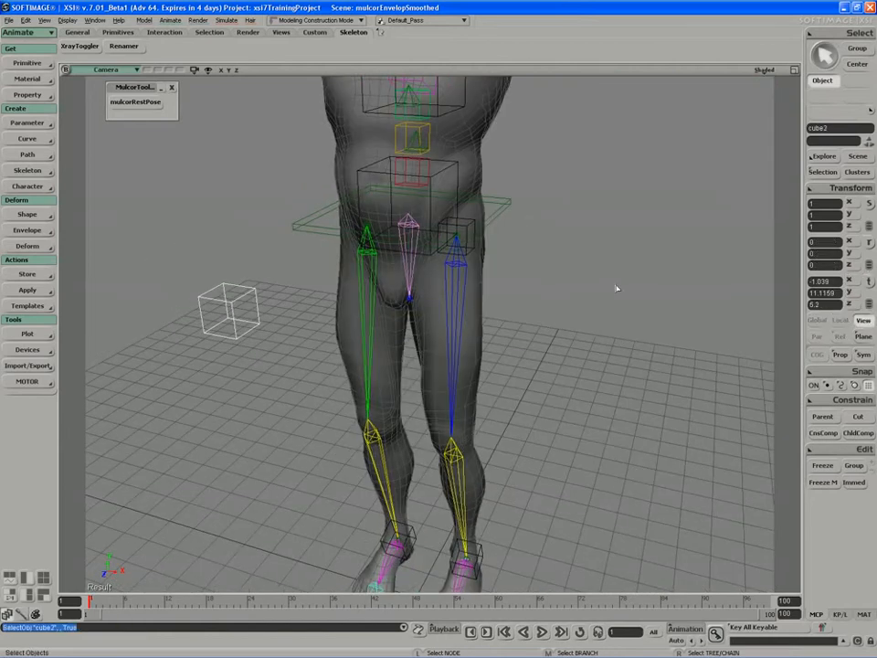
left_click(850, 187)
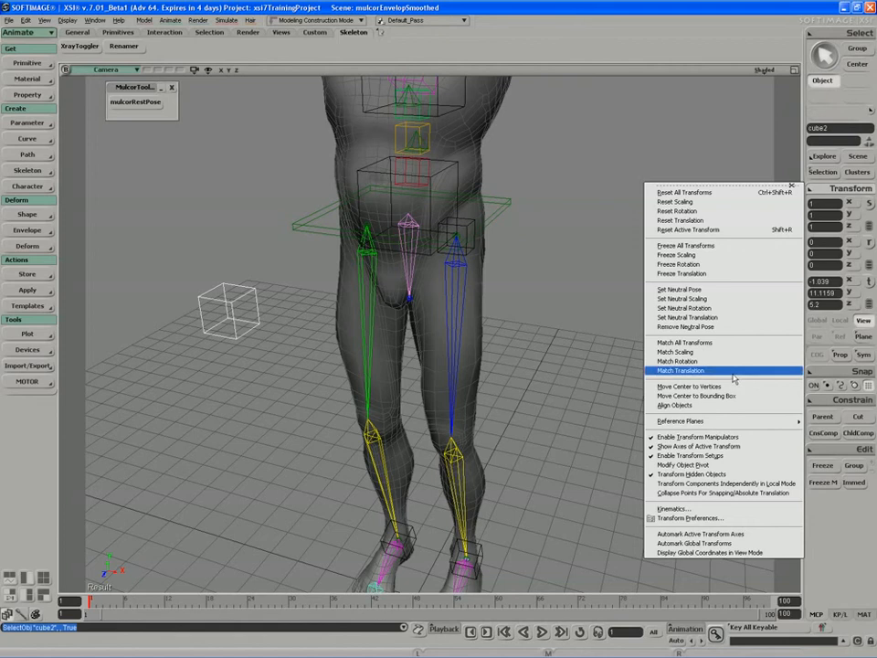
left_click(681, 369)
left_click(356, 325)
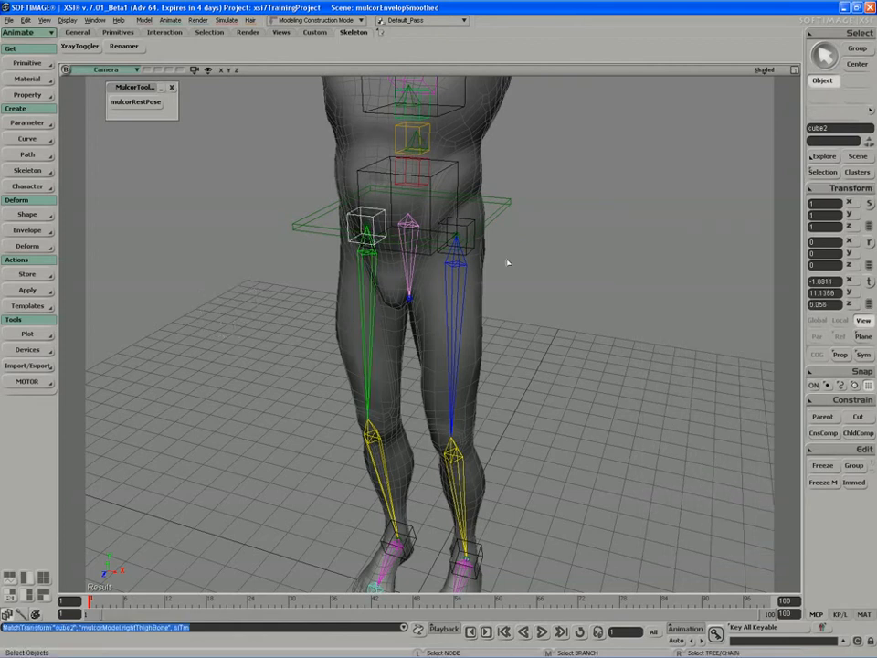
left_click(849, 187)
left_click(706, 363)
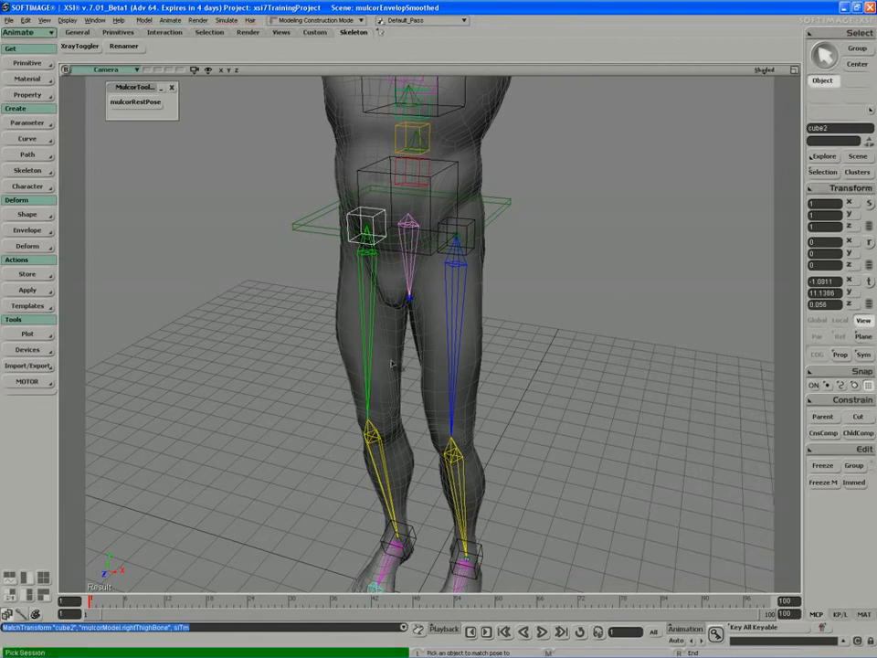
left_click(347, 345)
Try to move both hip cubes together along their local Y axes.
left_click(470, 228, "shift")
key("s")
right_click_drag(468, 233, 420, 243)
key("v")
left_click_drag(450, 228, 505, 238)
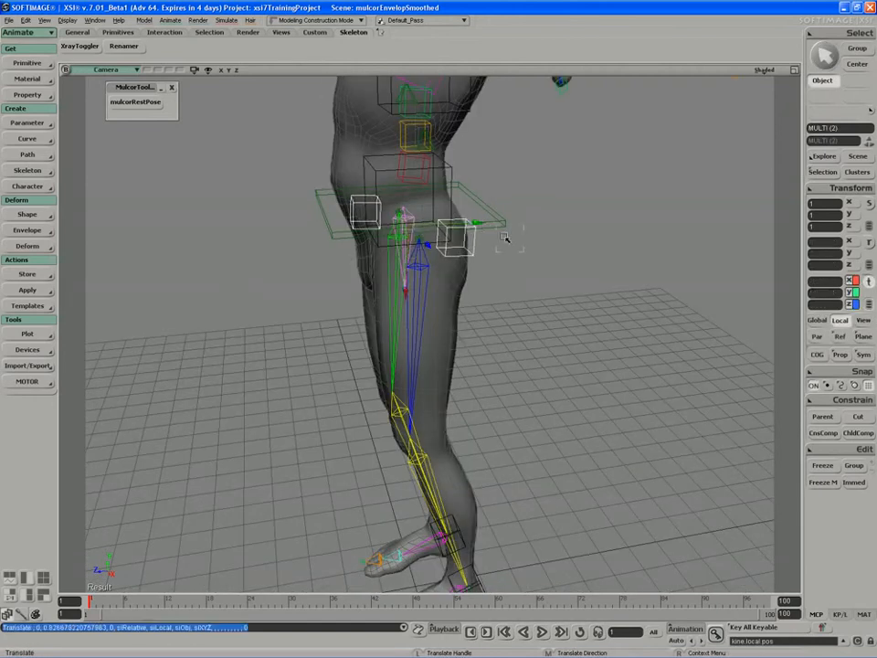
key("ctrl+z")
Move only the left hip cube behind the body along its local Y axis, to about Z -3.2.
key("space")
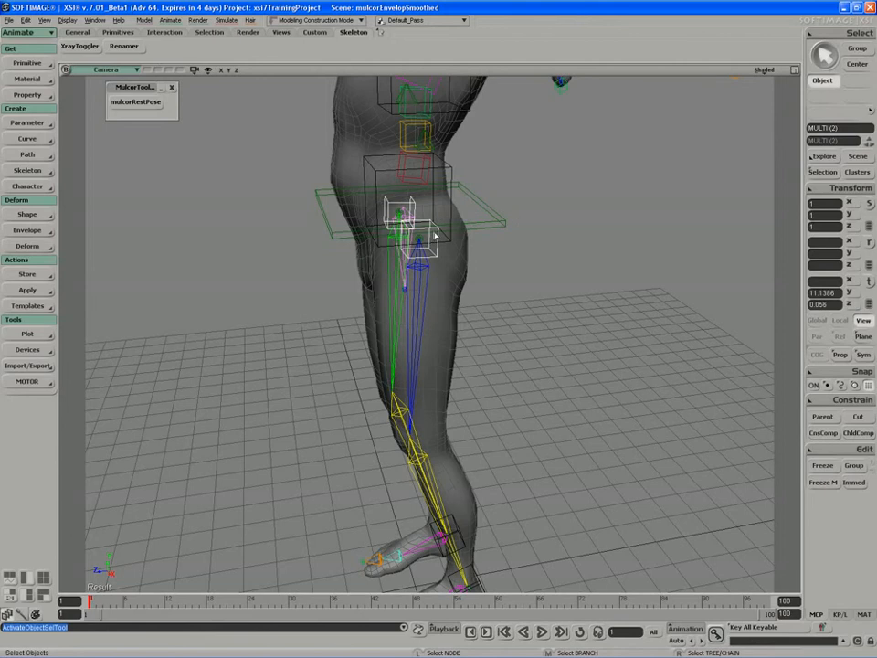
left_click(440, 248)
key("v")
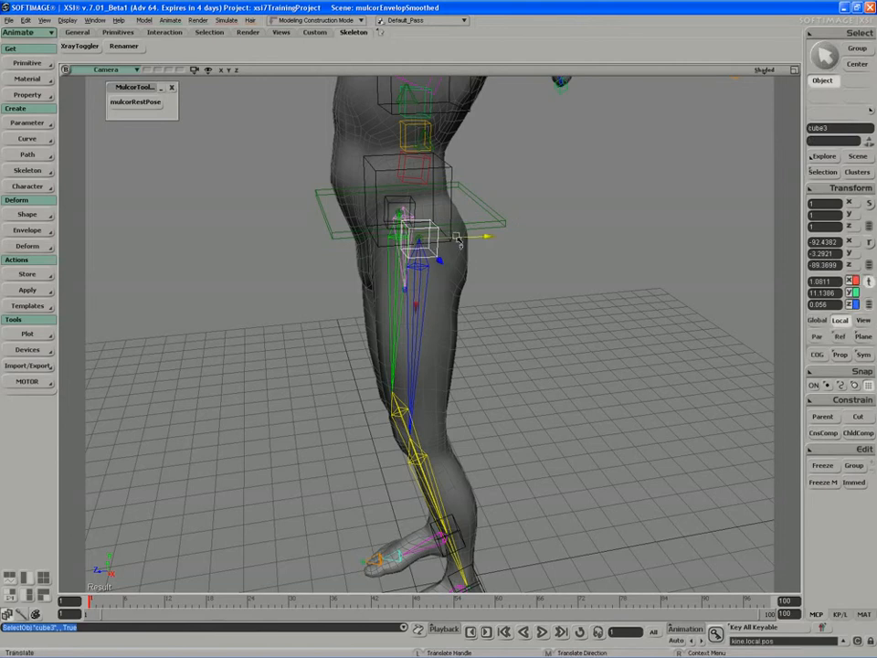
left_click_drag(457, 237, 598, 238)
key("space")
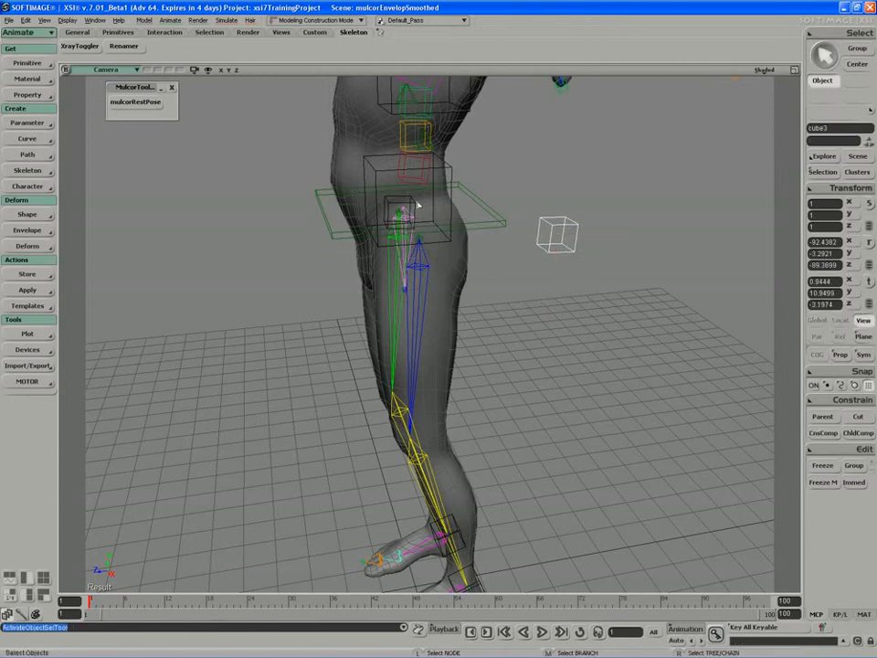
Move the right hip cube behind the body along its local Y axis, level with the left cube.
left_click(416, 207)
key("v")
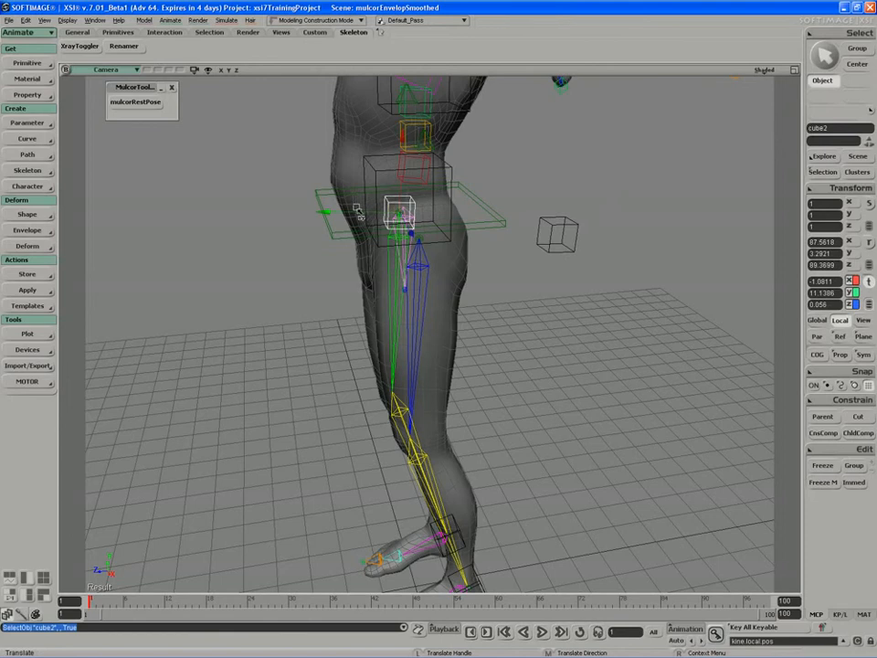
left_click_drag(331, 211, 451, 212)
key("s")
right_click_drag(452, 213, 331, 275)
key("s")
Apply an up-vector constraint to the left thigh bone, using the cube behind the left hip as the target.
left_click(372, 257)
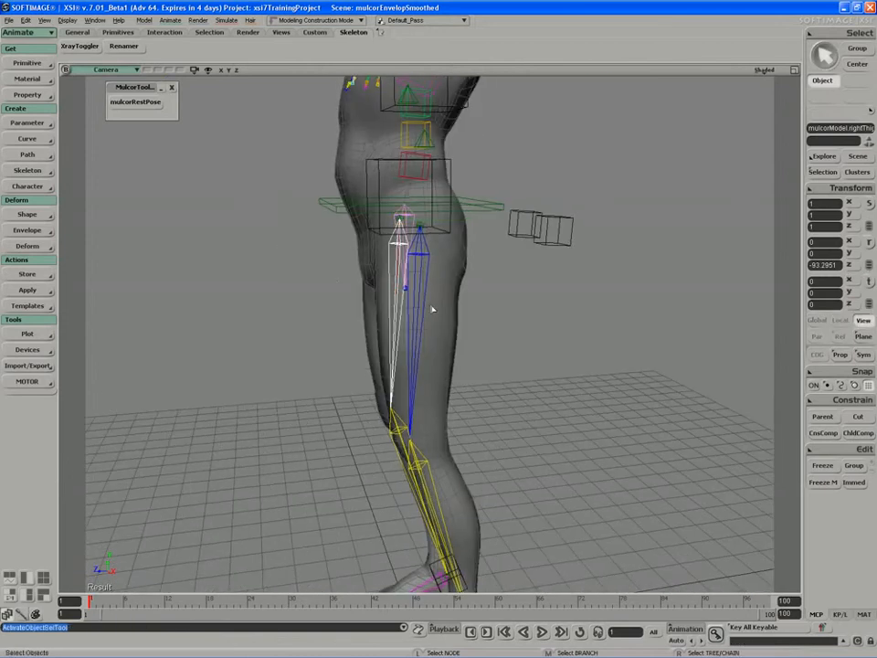
left_click(422, 309)
right_click_drag(422, 309, 399, 329)
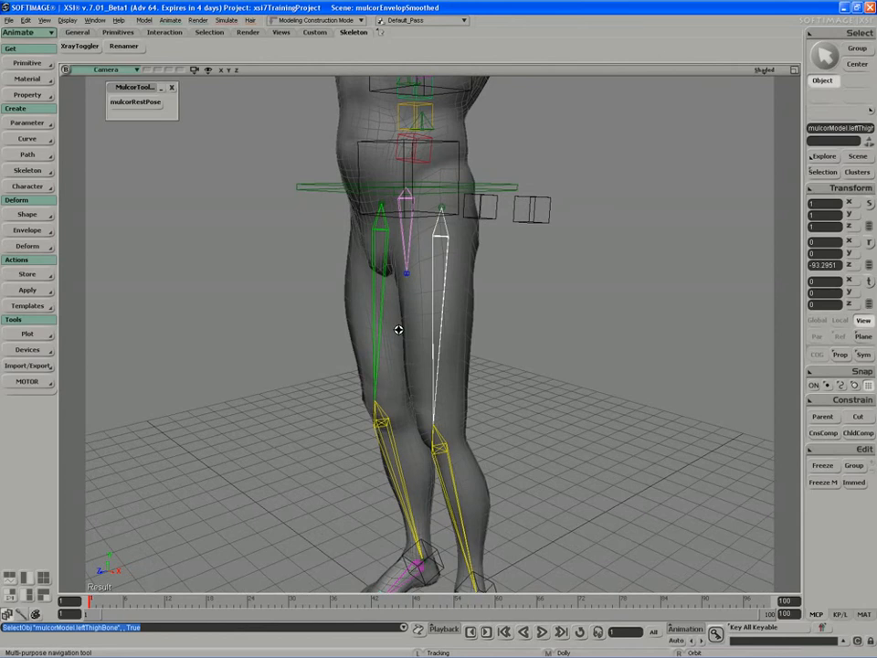
left_click(846, 402)
left_click(753, 277)
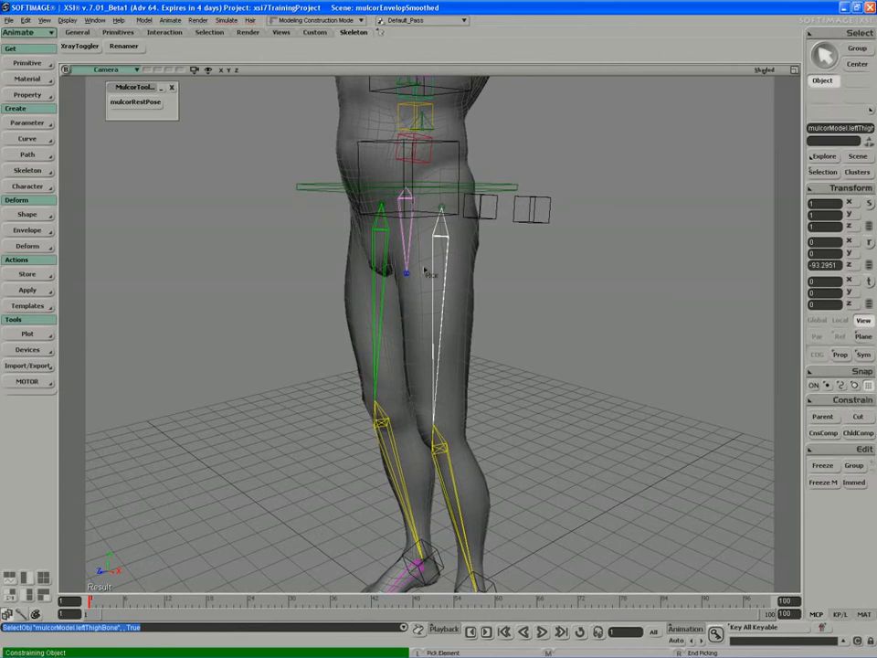
left_click(529, 216)
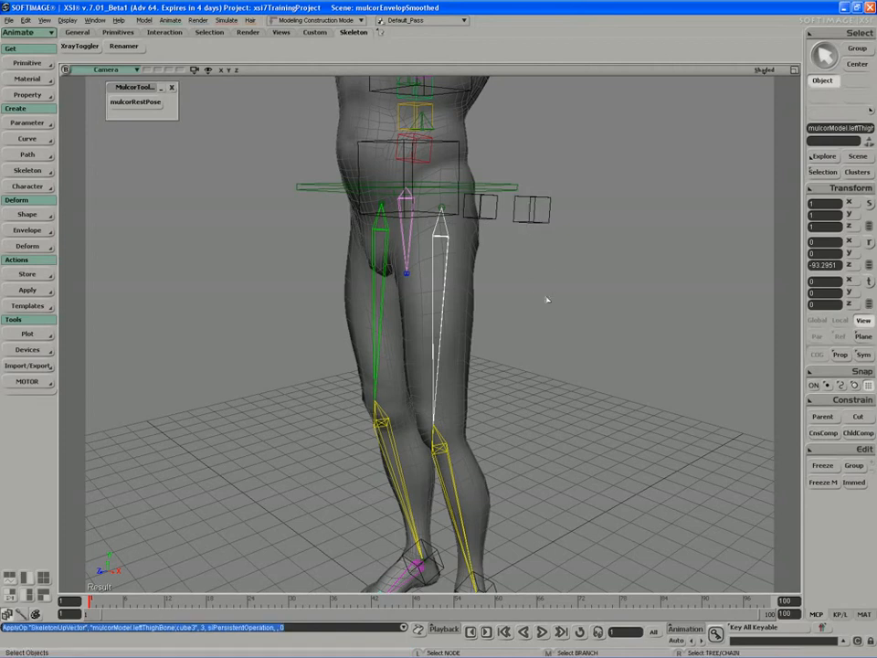
Open the left thigh bone's Kinematic Joint properties, check the Resolution Plane up-vector settings, and close them.
key("s")
mouse_move(503, 250)
right_mouse_down()
mouse_move(515, 252)
mouse_move(517, 261)
mouse_move(508, 260)
right_mouse_up()
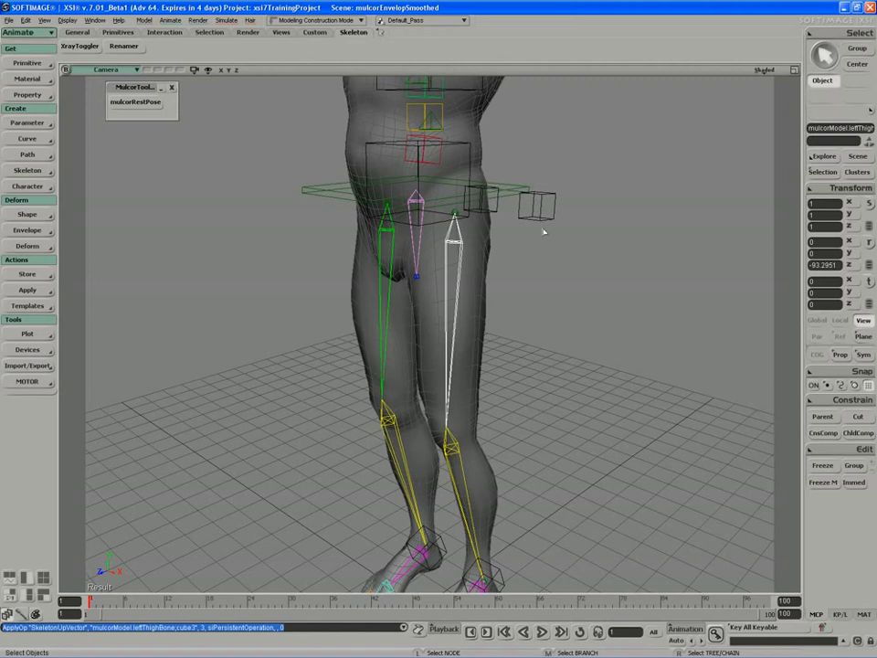
left_click(820, 172)
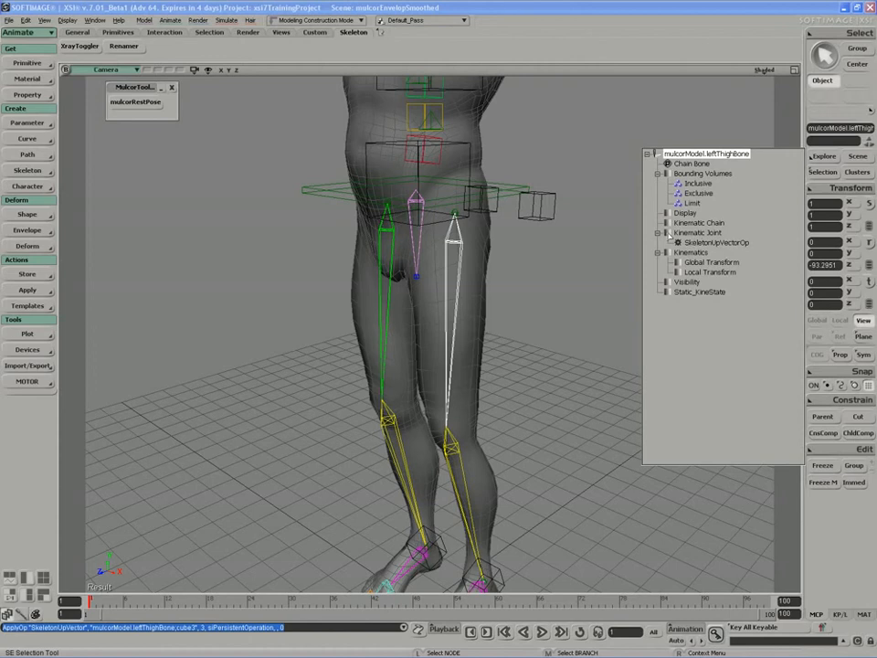
left_click(669, 235)
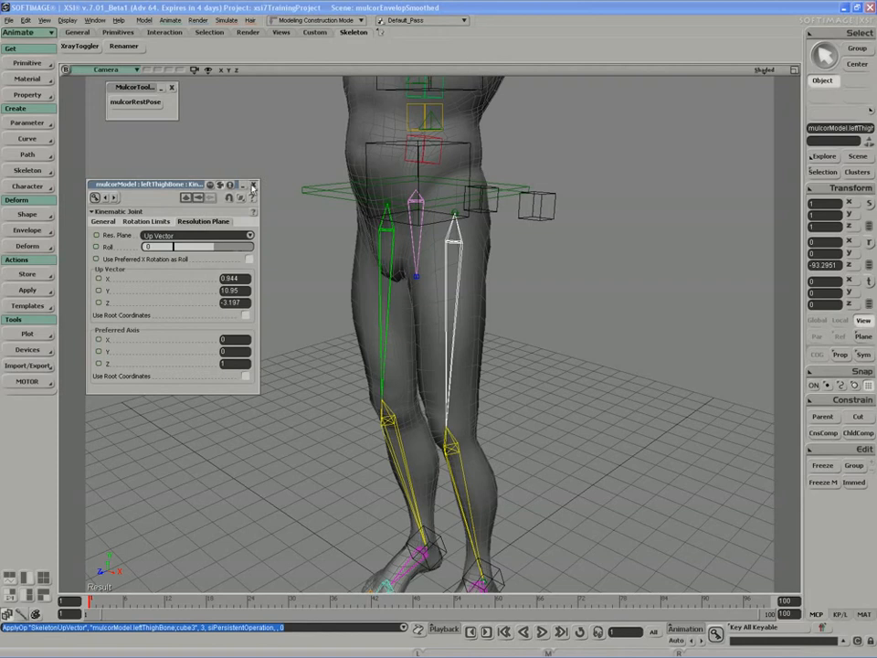
left_click(253, 185)
Apply an up-vector constraint to the right thigh bone, using the cube behind the right hip as the target.
left_click(396, 267)
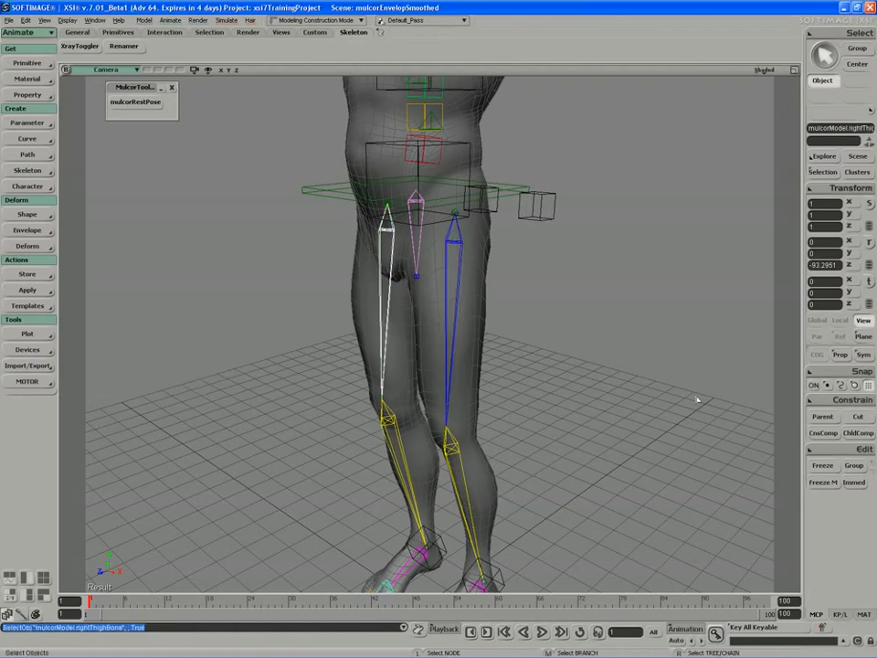
left_click(827, 399)
left_click(761, 276)
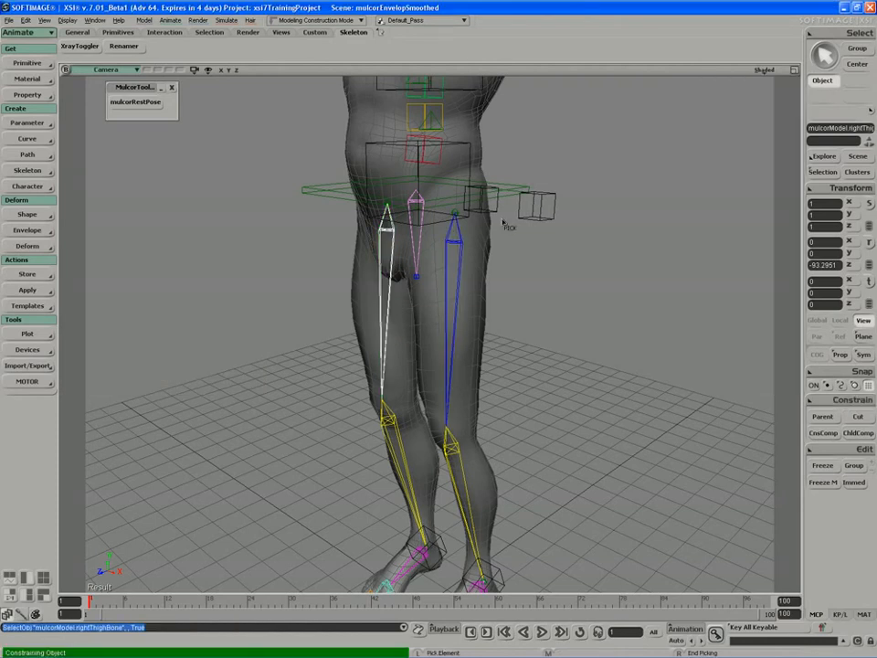
left_click(494, 222)
scroll(530, 322, "down", 5)
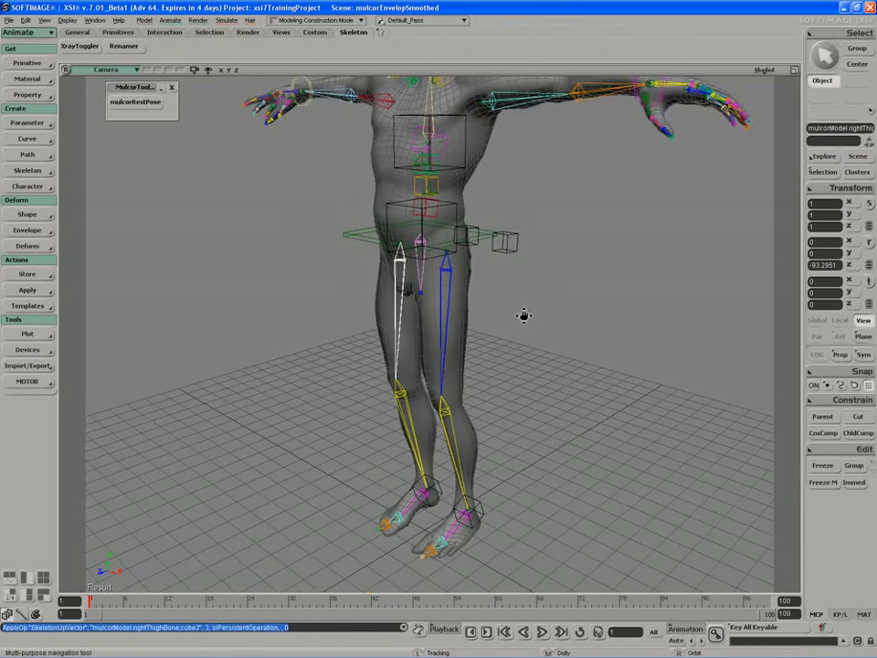
Test the left thigh's up vector by moving its cube sideways along local Z, to about X 0.2.
left_click(505, 236)
key("s")
right_click_drag(501, 248, 505, 229)
key("v")
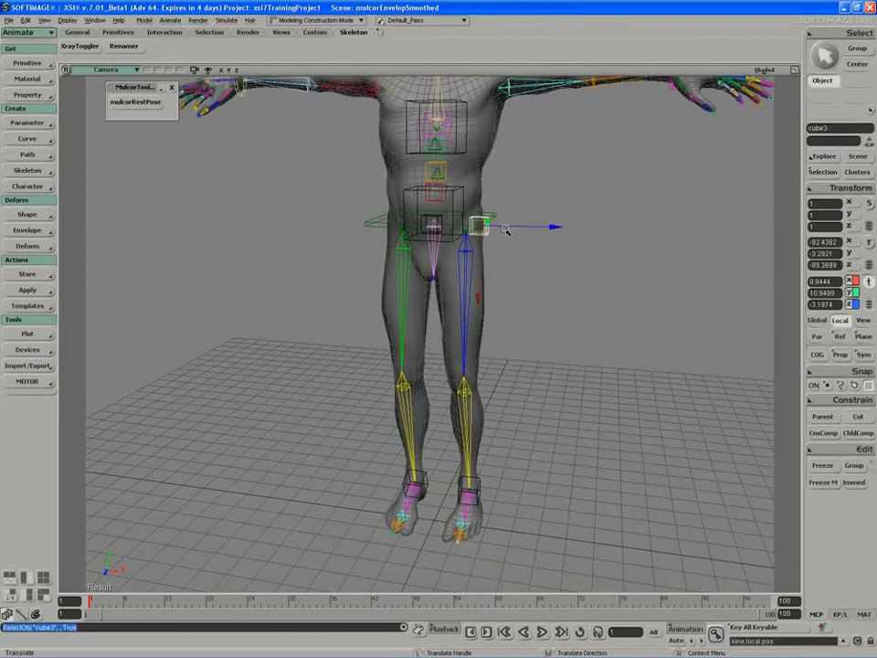
left_click_drag(509, 229, 492, 225)
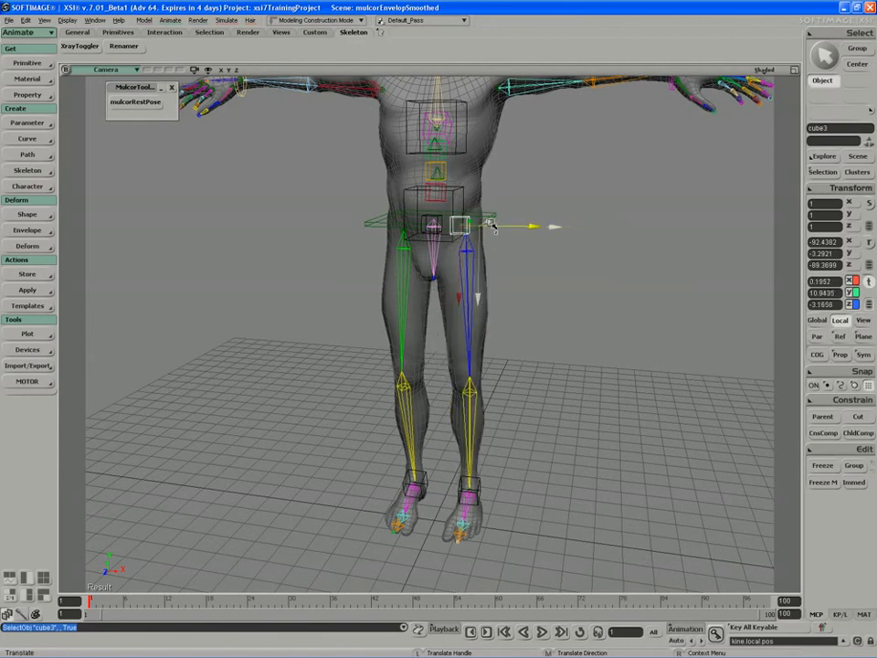
Examine the left thigh bone's local axes with the cube displaced, and undo the cube's test move.
key("space")
left_click(466, 263)
key("s")
right_click_drag(467, 262, 466, 300)
key("v")
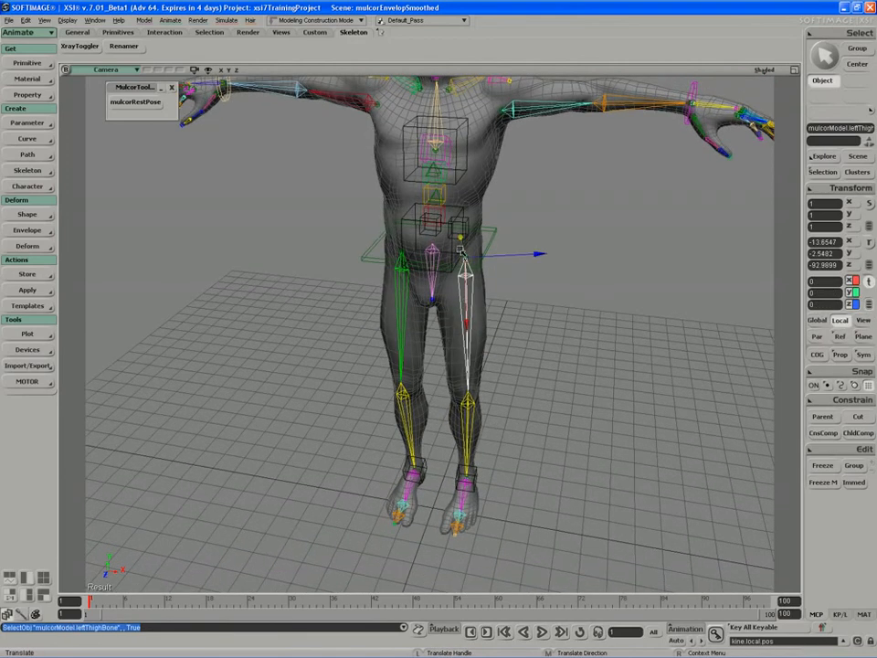
key("s")
mouse_move(462, 251)
right_mouse_down()
mouse_move(467, 276)
mouse_move(539, 304)
mouse_move(444, 300)
mouse_move(481, 299)
mouse_move(444, 315)
mouse_move(449, 239)
right_mouse_up()
key("ctrl+z")
key("ctrl+z")
Select the left leg root at the hip and locate it in the scene Explorer hierarchy.
key("s")
key("space")
key("s")
left_click(453, 227)
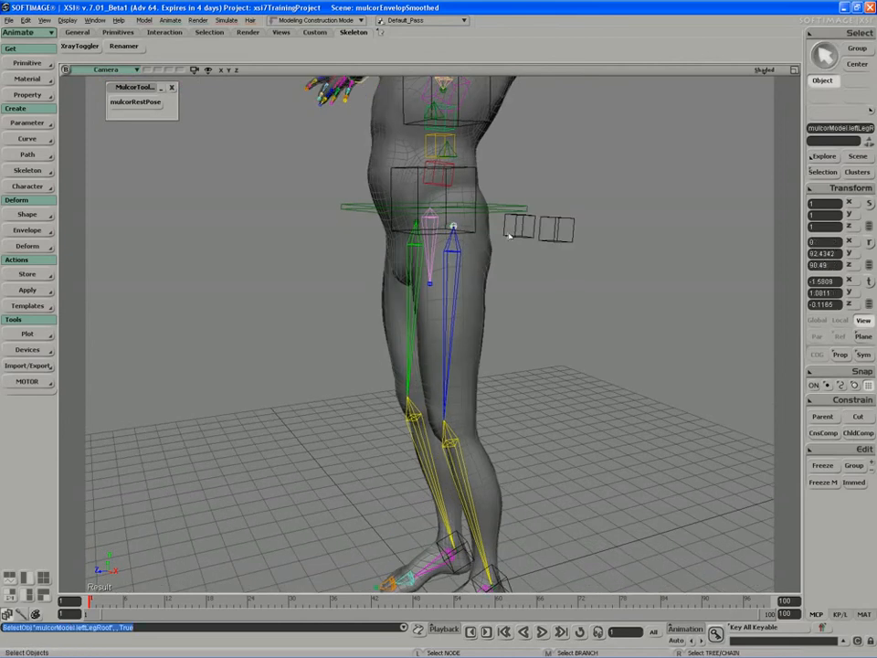
right_click_drag(528, 234, 507, 252)
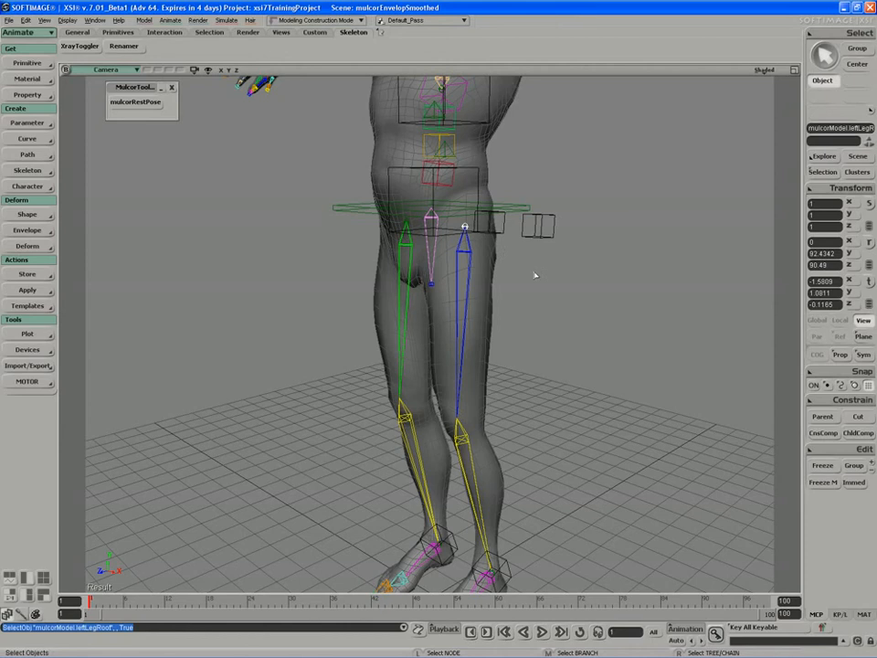
key("8")
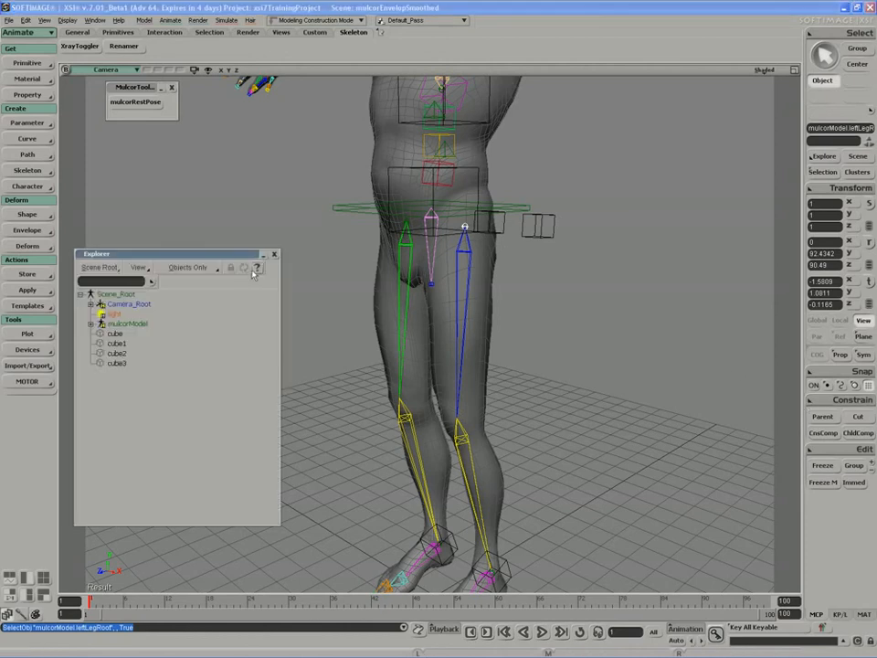
left_click_drag(241, 253, 250, 204)
key("f")
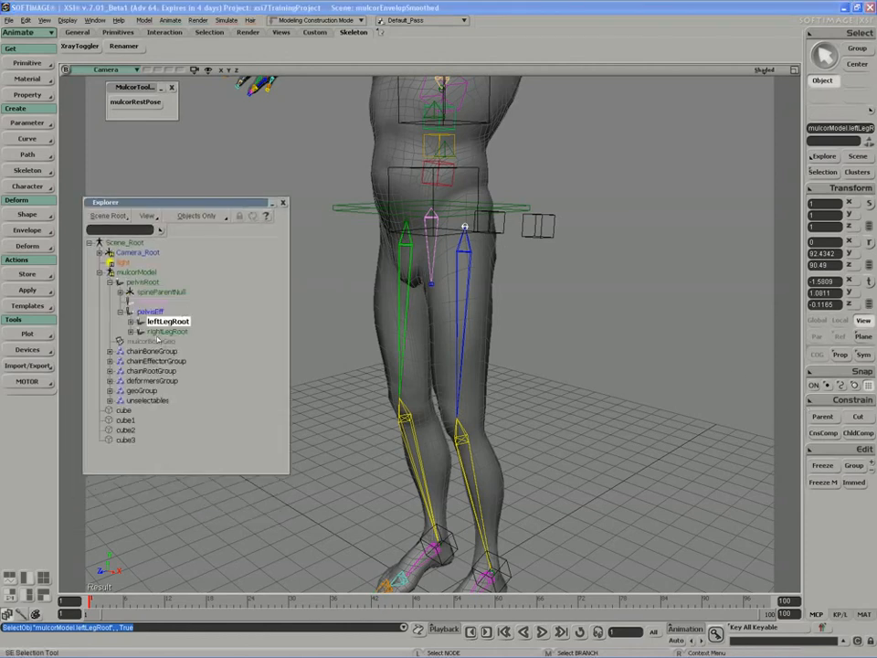
Expand leftLegRoot in the hierarchy and parent the cube behind the left hip to it.
left_click(132, 322)
left_click(812, 418)
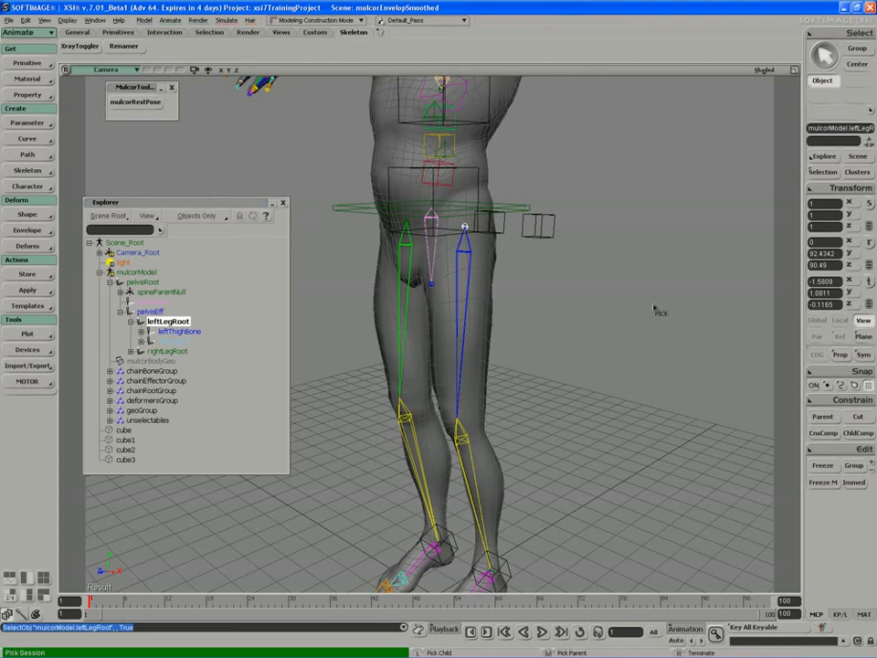
left_click(539, 226)
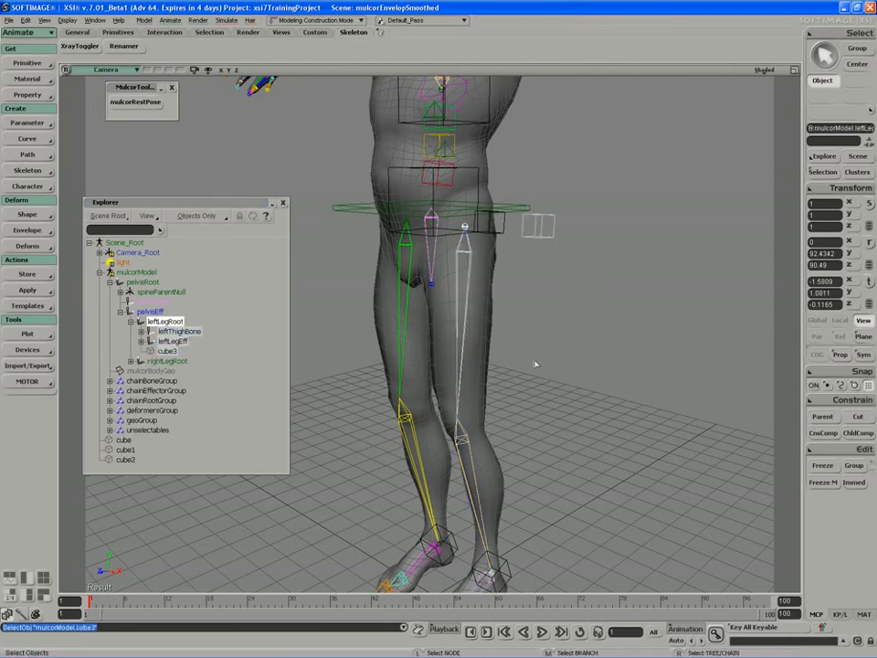
key("s")
right_click_drag(535, 364, 522, 353)
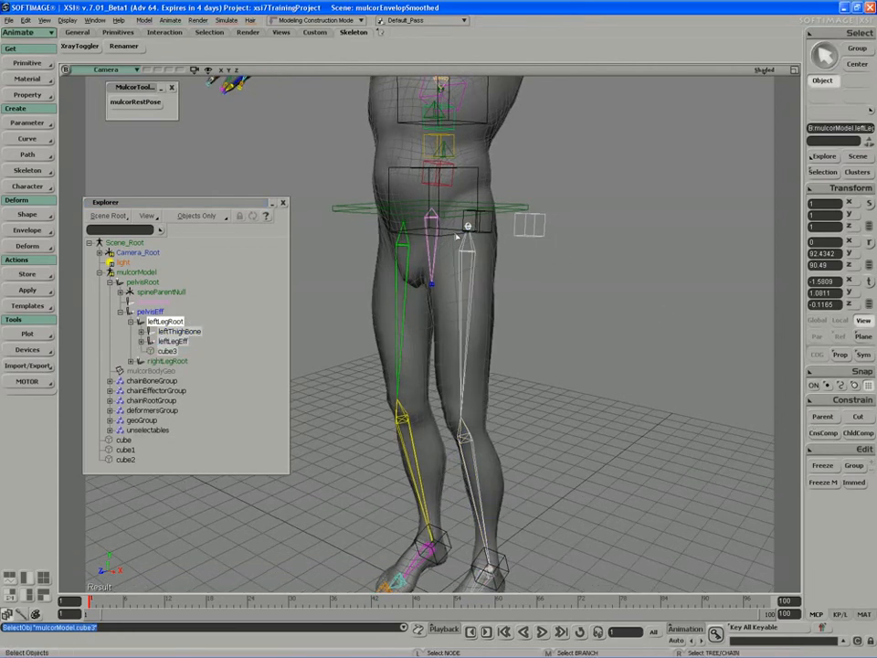
Test the left cube's parenting by moving the pelvis root, and undo the move.
left_click(457, 233)
key("v")
key("space")
left_click(367, 204)
key("v")
left_click_drag(431, 214, 490, 231)
key("ctrl+z")
key("s")
right_click_drag(489, 226, 480, 230)
key("space")
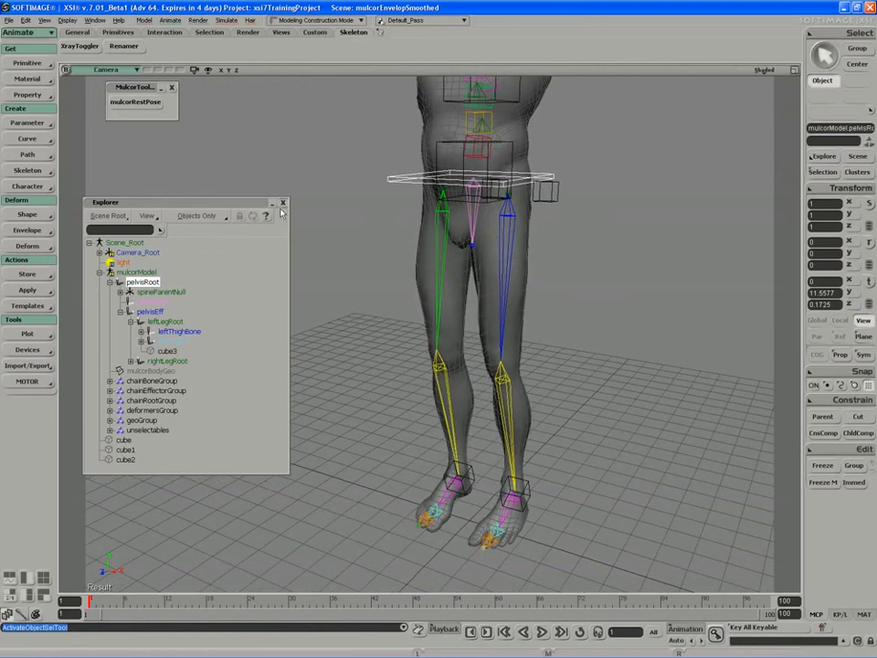
Select the cube parented to the left leg root and examine its placement relative to the legs and the other cube.
left_click(548, 198)
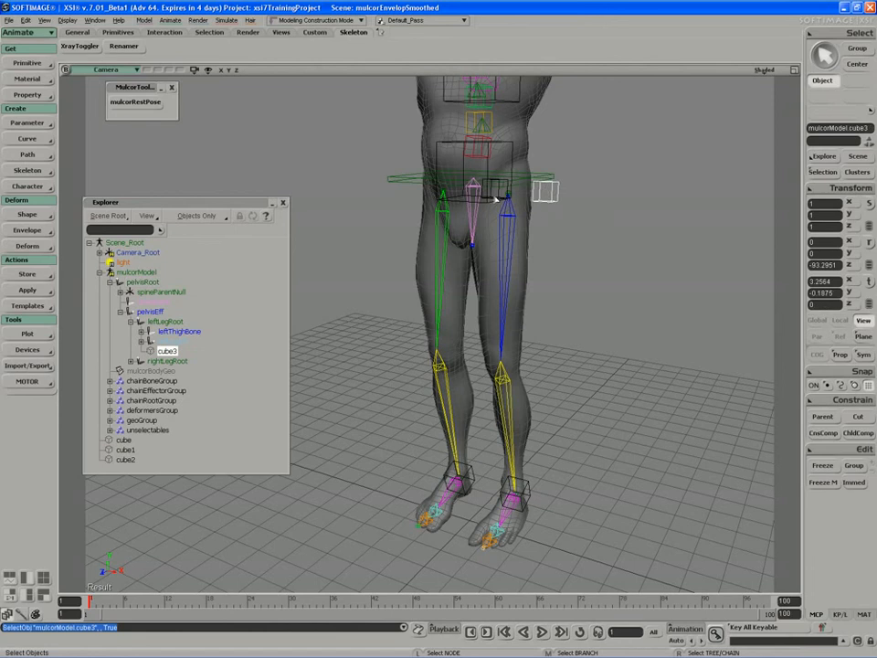
key("s")
right_click_drag(506, 206, 507, 208)
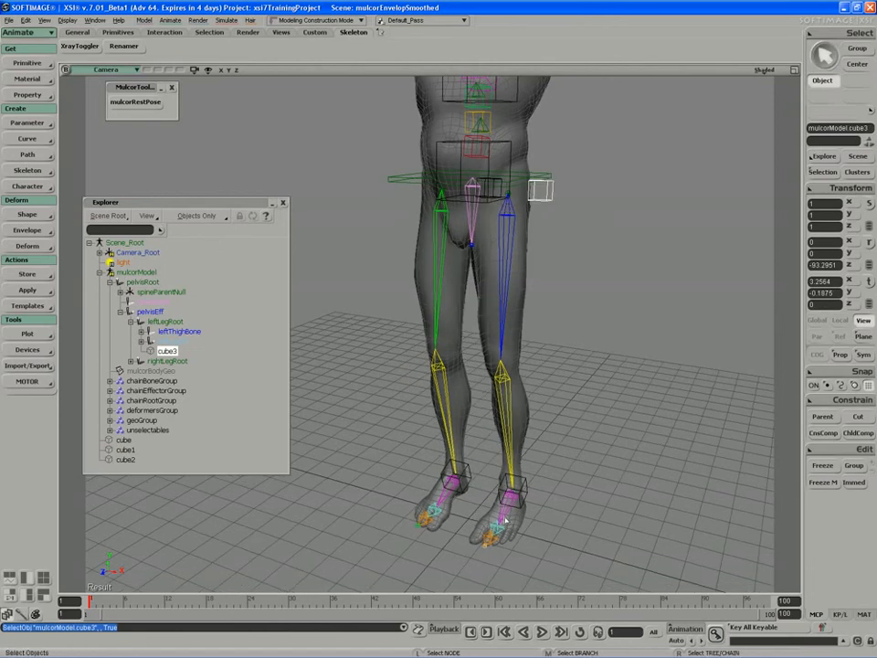
key("s")
right_click_drag(539, 483, 519, 474)
left_click_drag(519, 474, 511, 471)
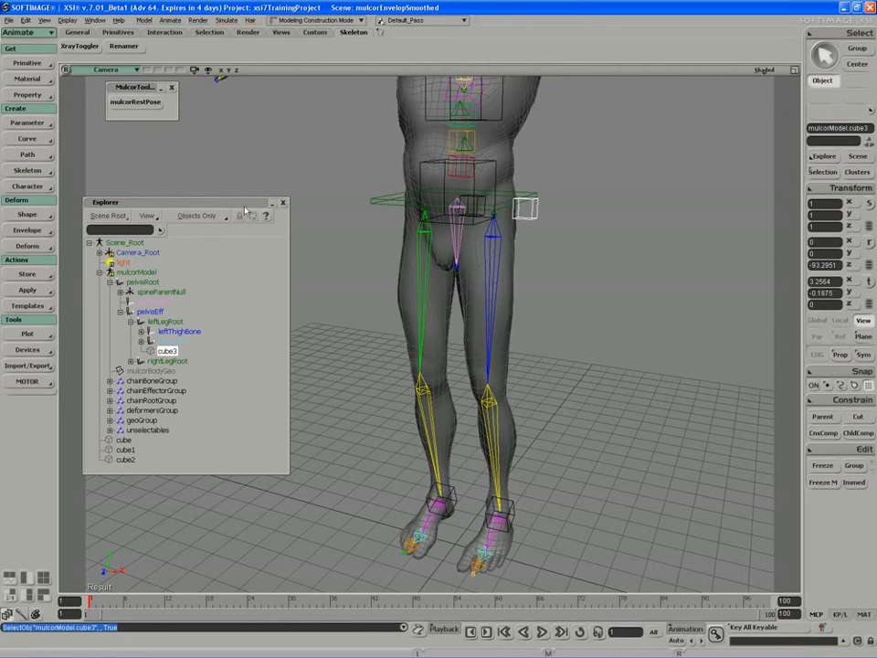
left_click_drag(245, 204, 249, 199)
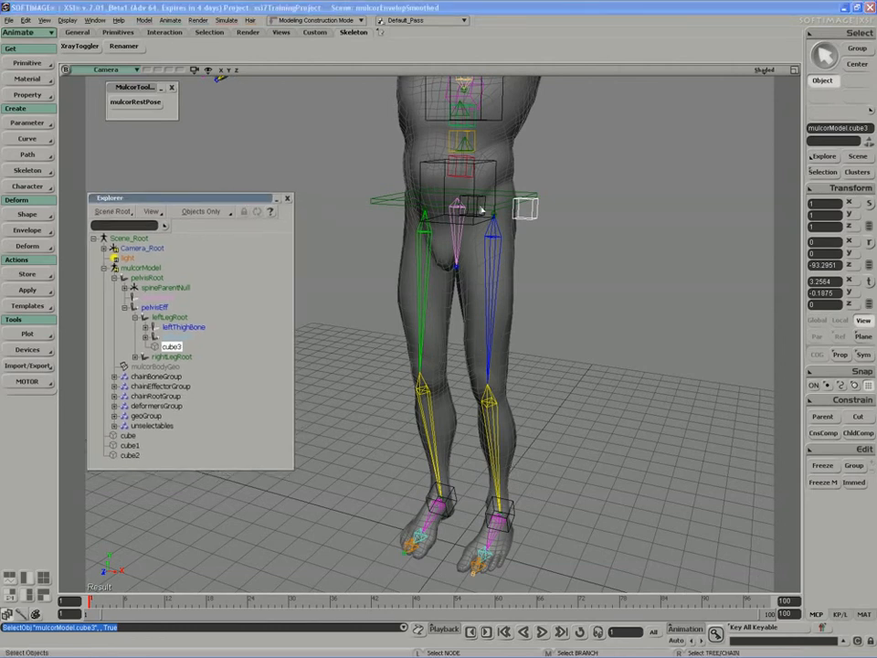
key("s")
left_click_drag(548, 249, 538, 249)
right_click_drag(538, 249, 529, 254)
key("s")
left_click_drag(525, 249, 533, 248)
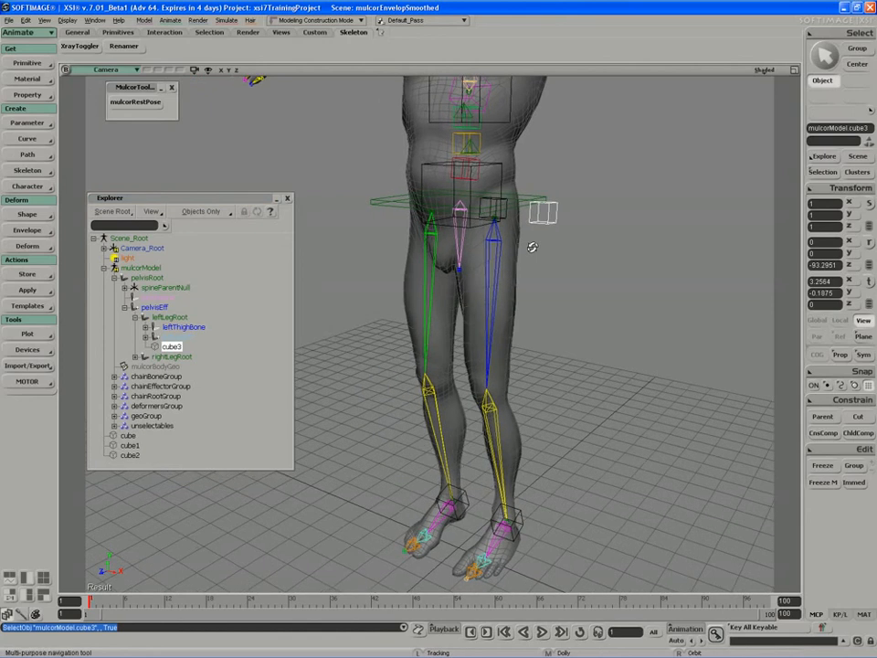